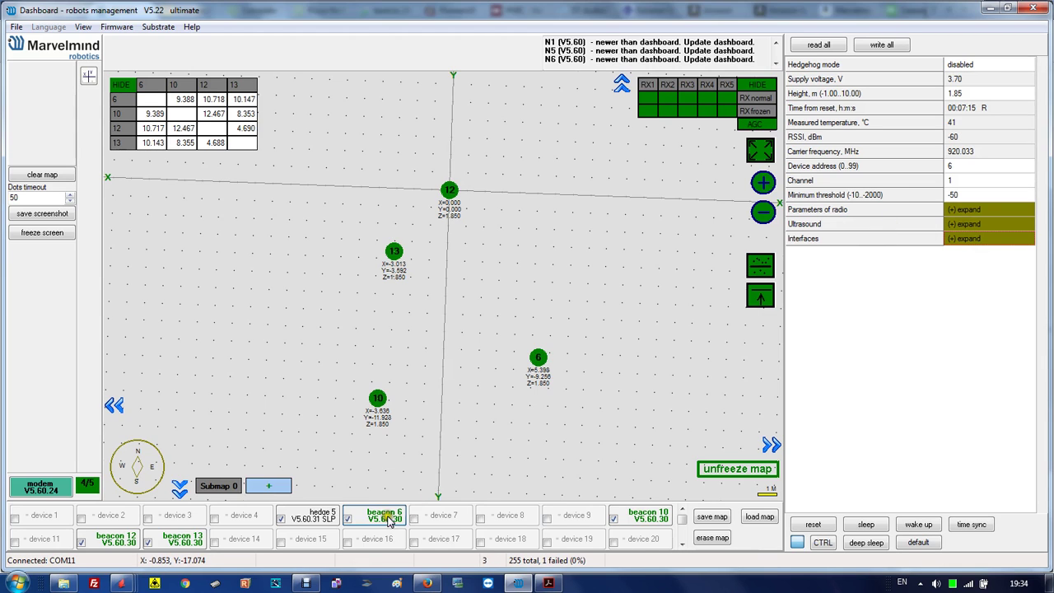
# Expand beacon 6's radio parameters, switch its channel to 0 and return it to 1.
pyautogui.click(955, 210)
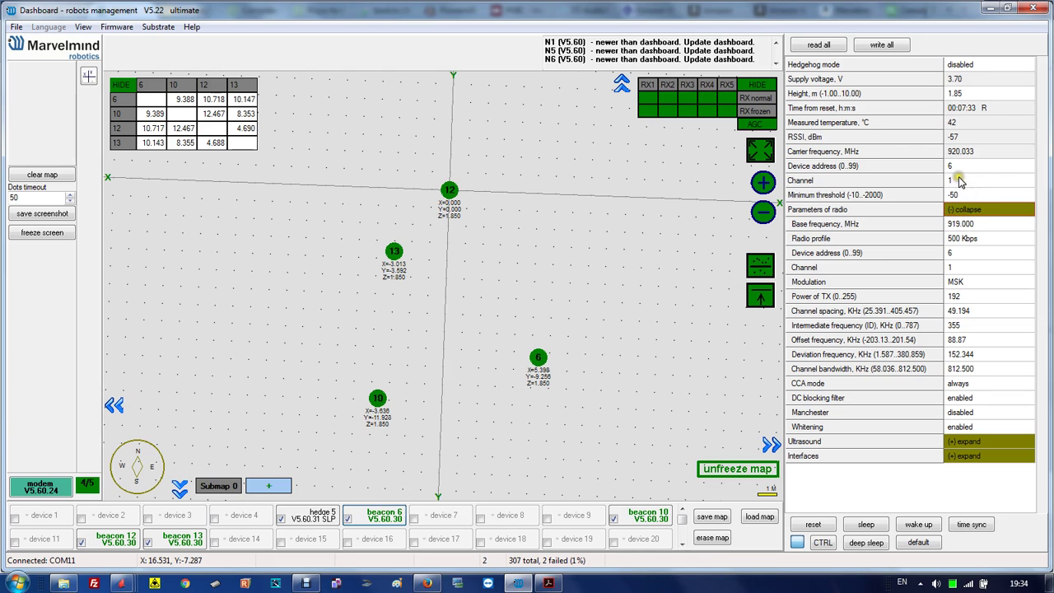
pyautogui.click(961, 180)
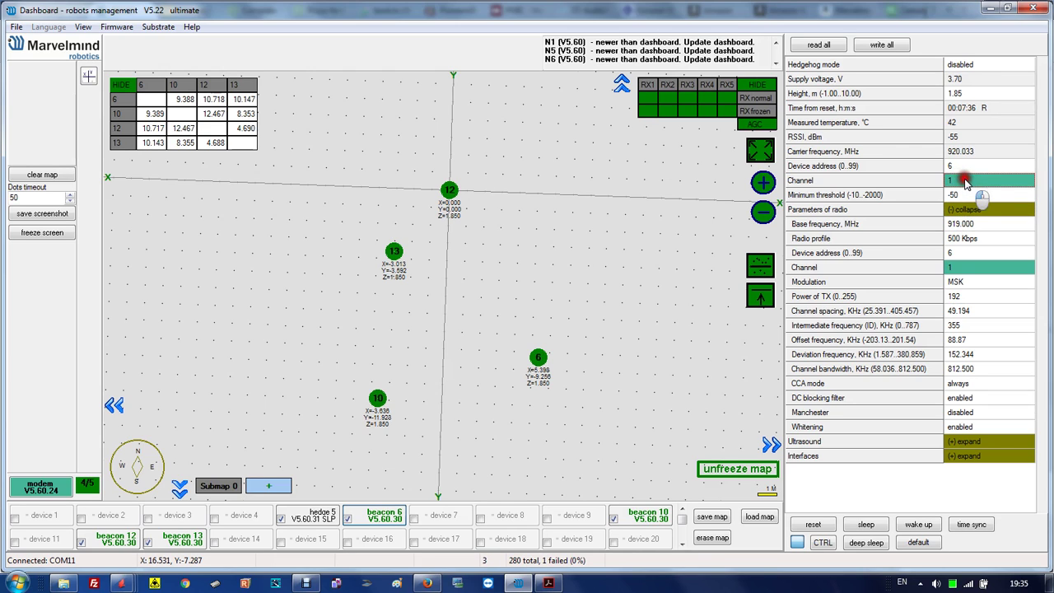
pyautogui.click(965, 181)
pyautogui.click(967, 182)
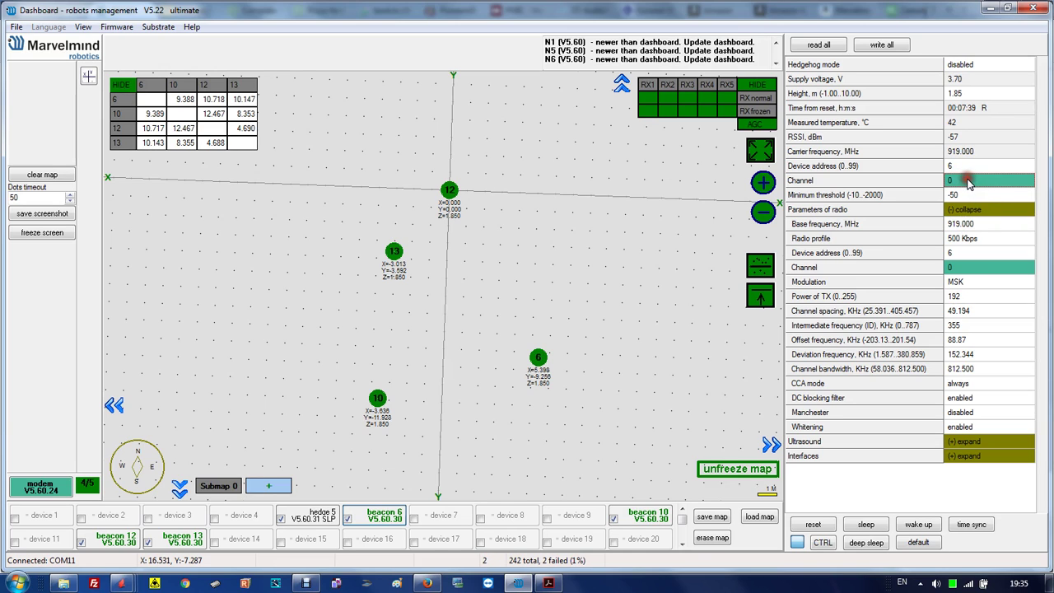
pyautogui.click(968, 182)
pyautogui.click(968, 182)
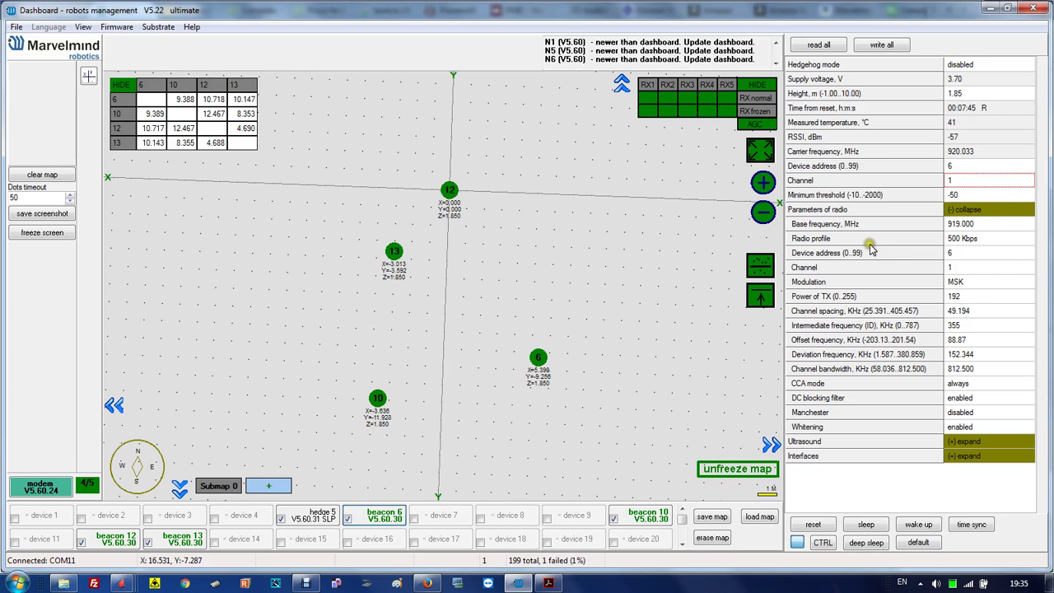
# Cycle beacon 6's radio profile through the available rates and return it to 500 Kbps.
pyautogui.click(973, 239)
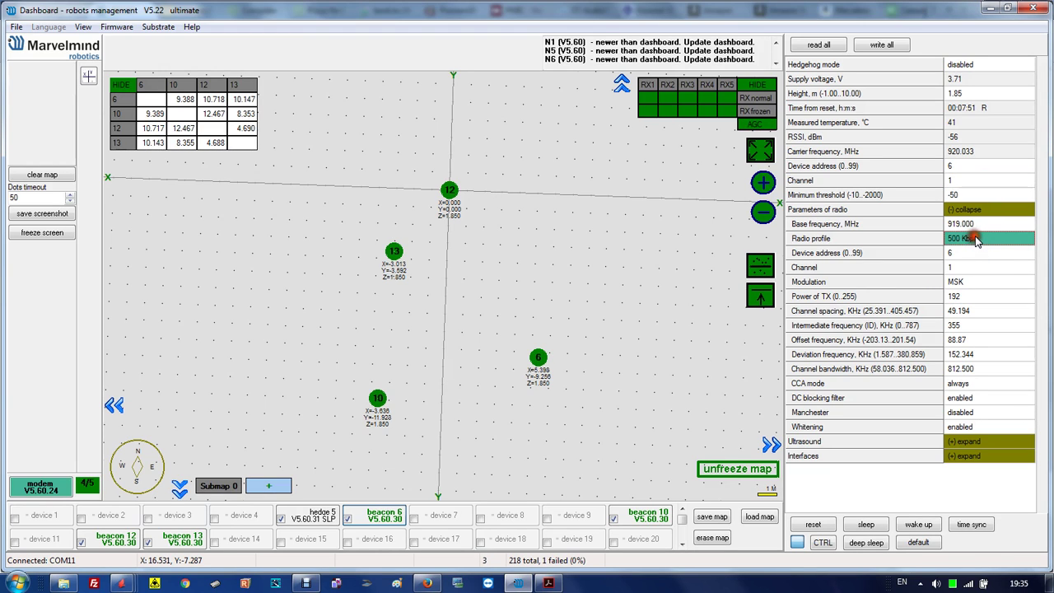
pyautogui.click(983, 239)
pyautogui.click(984, 238)
pyautogui.click(953, 239)
pyautogui.click(956, 241)
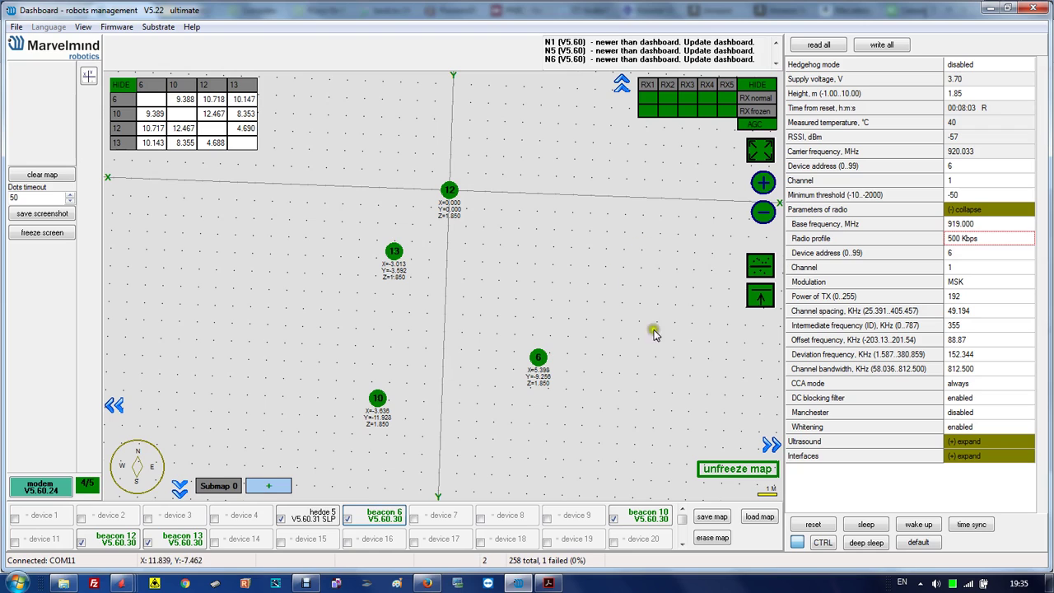
pyautogui.click(893, 262)
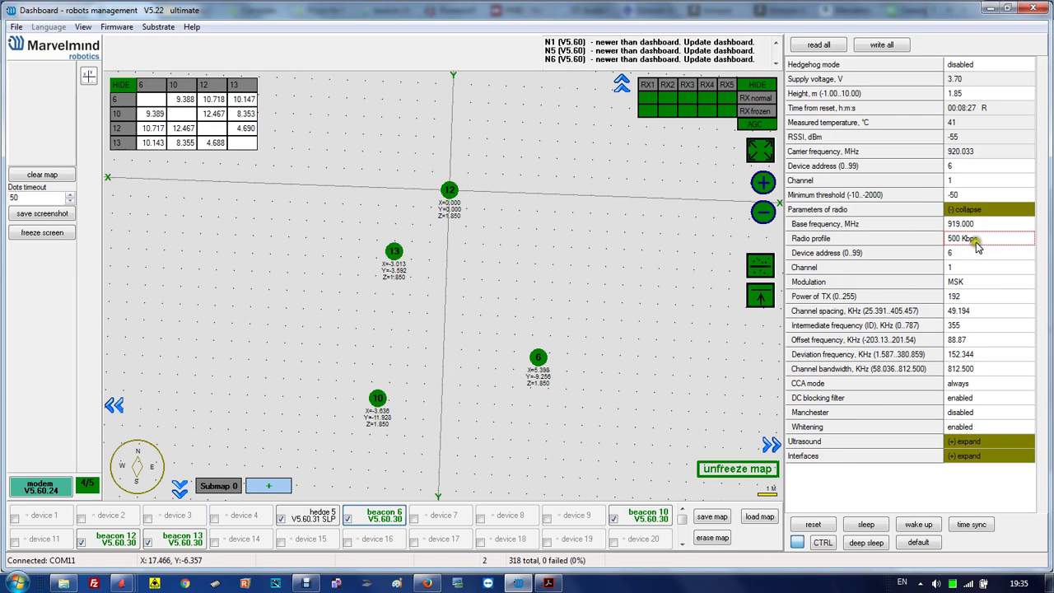
# Set beacon 6's radio profile to 38 Kbps.
pyautogui.doubleClick(972, 239)
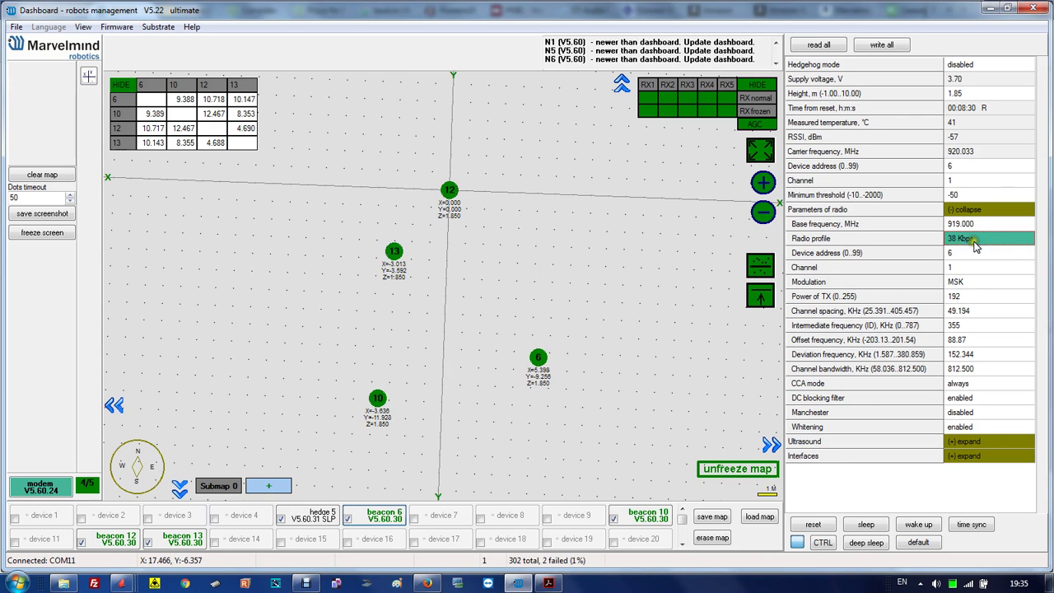
pyautogui.doubleClick(972, 239)
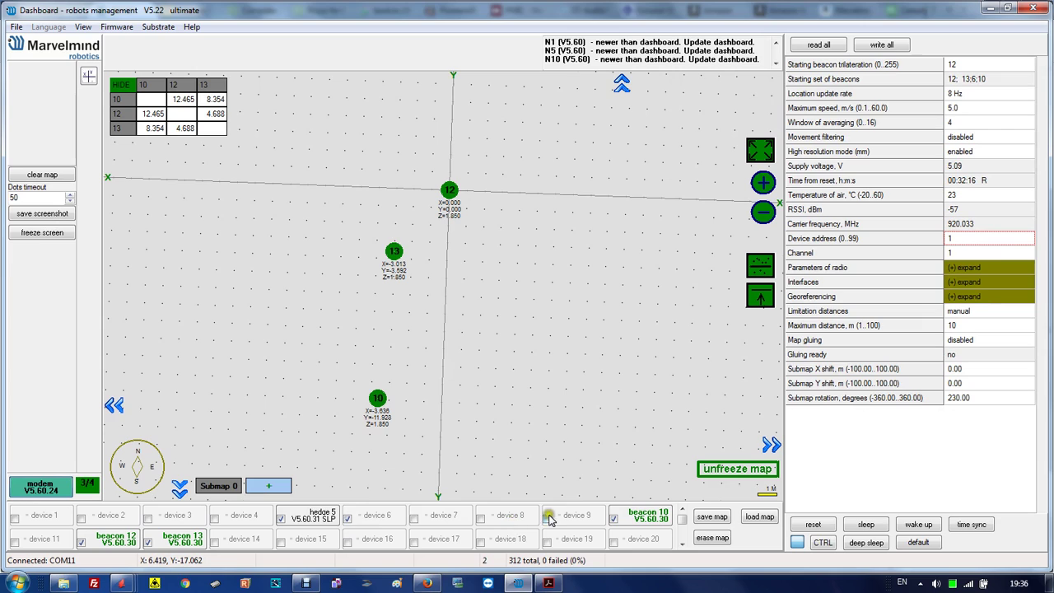
pyautogui.click(378, 519)
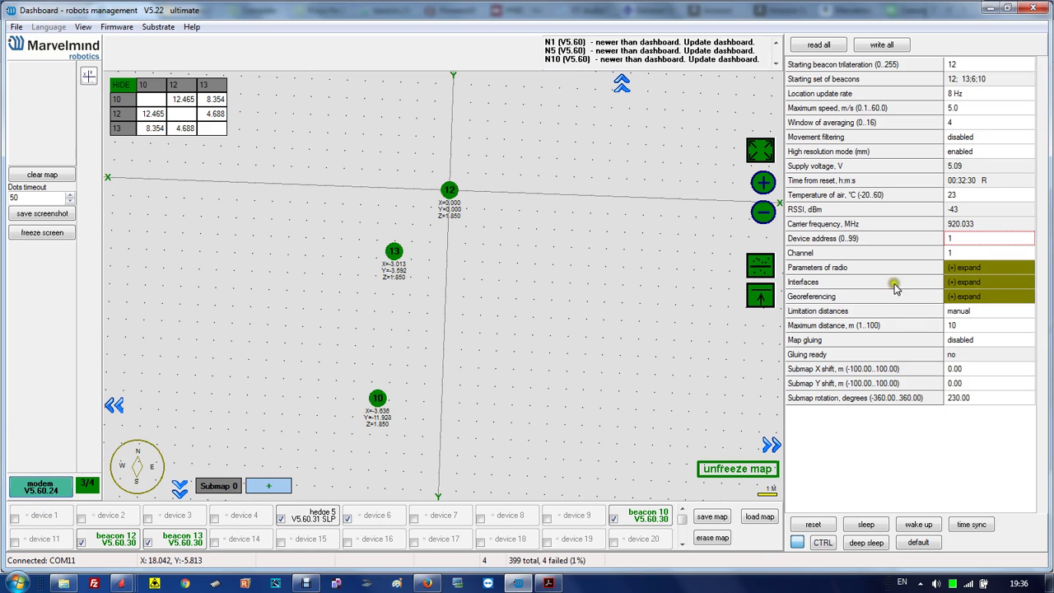
# Expand the modem's radio parameters, set its radio profile to 38 Kbps and write all settings.
pyautogui.click(953, 269)
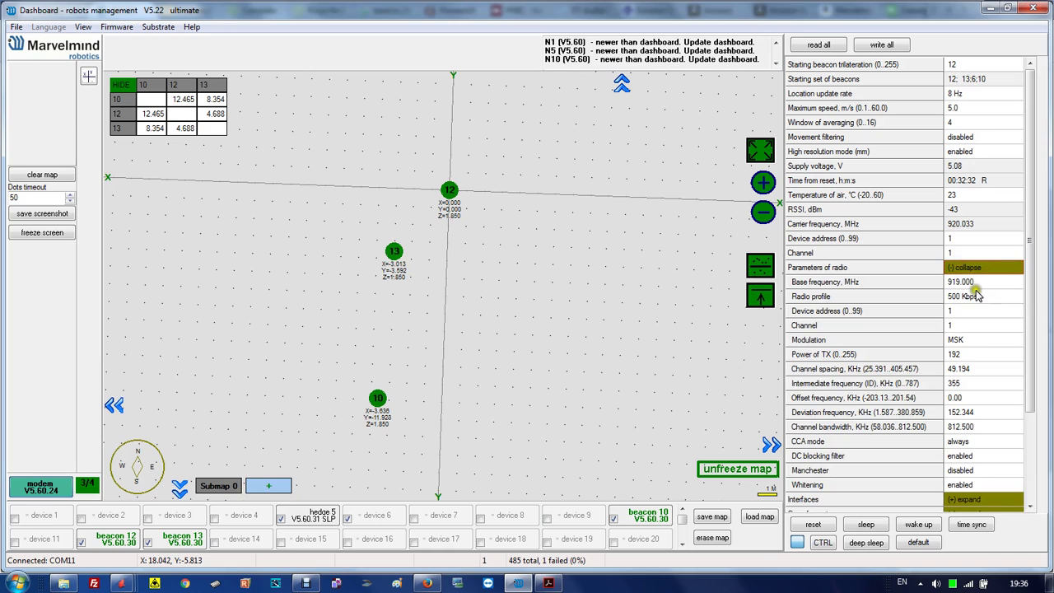
pyautogui.click(978, 298)
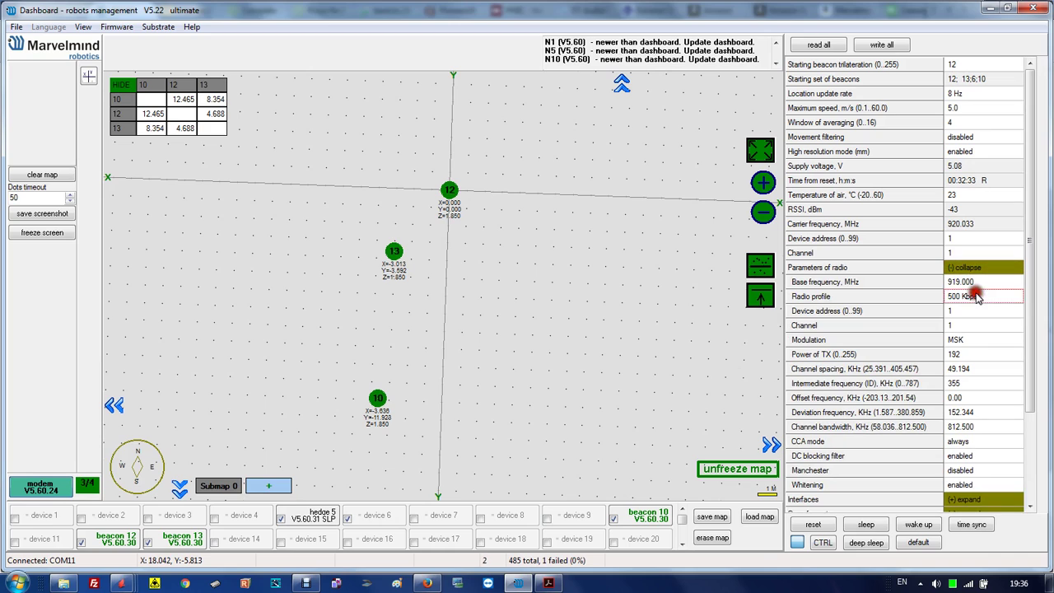
pyautogui.click(874, 47)
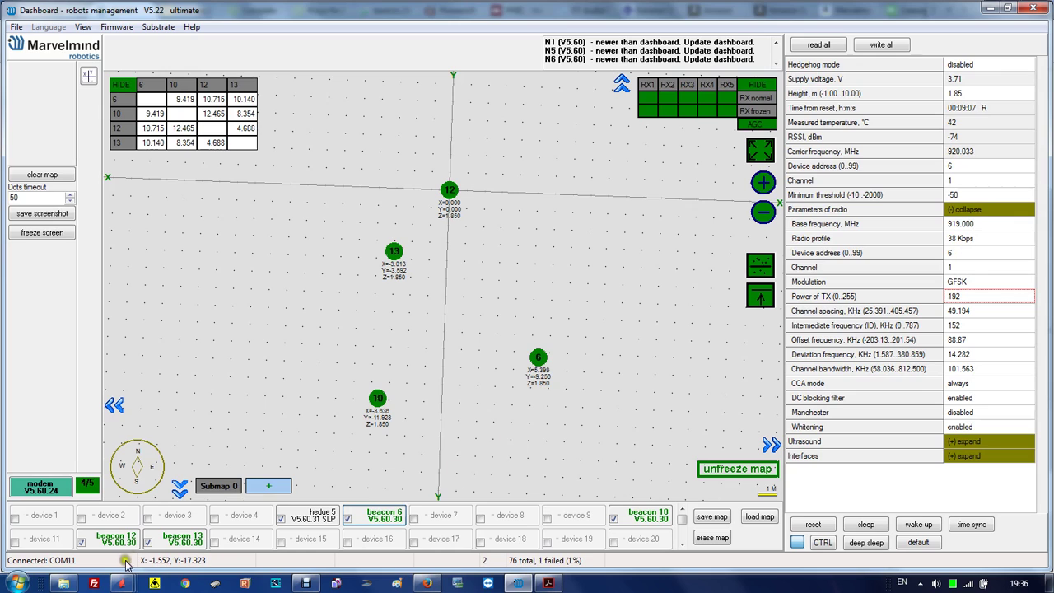
# Set beacon 6's radio profile to 500 Kbps and write all its settings.
pyautogui.click(965, 240)
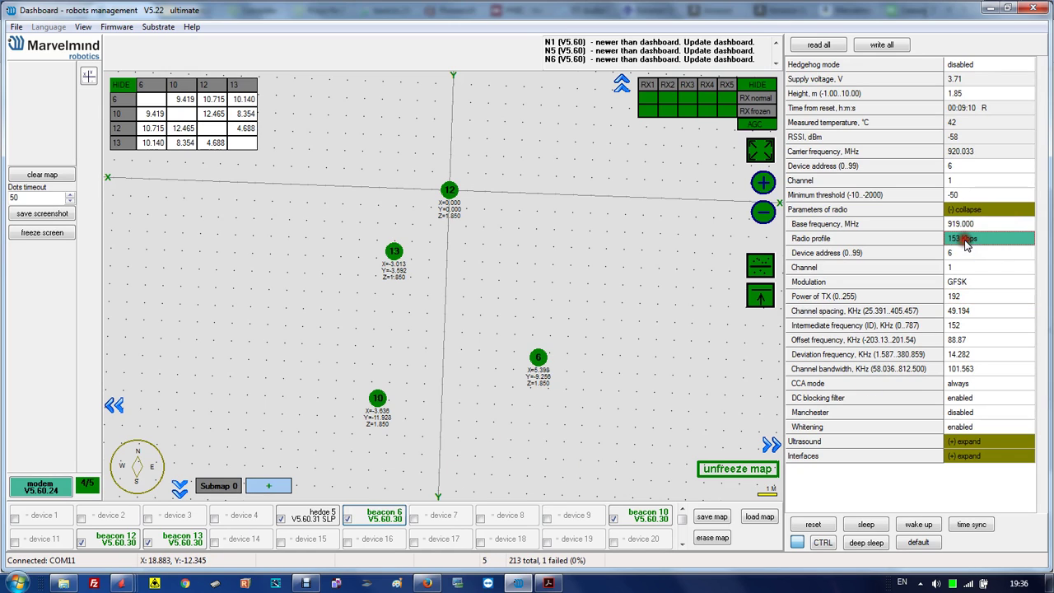
pyautogui.click(971, 238)
pyautogui.click(883, 46)
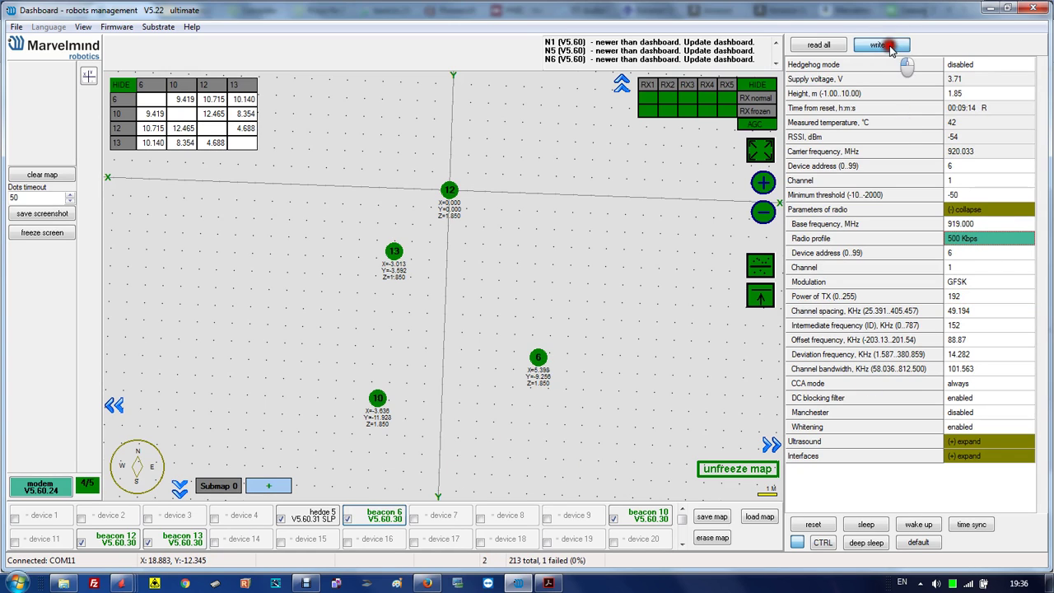
pyautogui.click(931, 139)
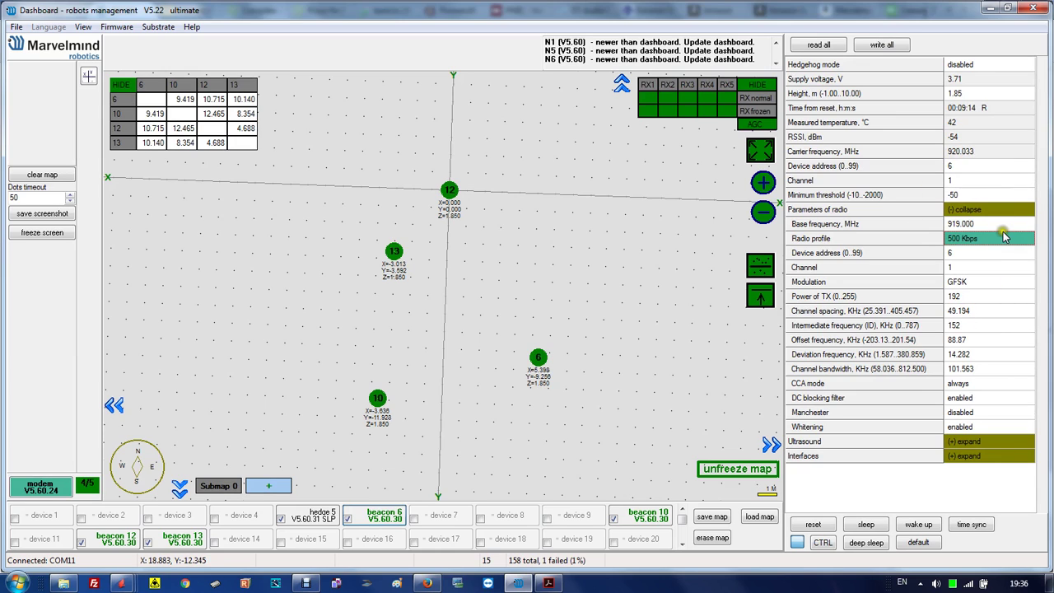
pyautogui.click(394, 514)
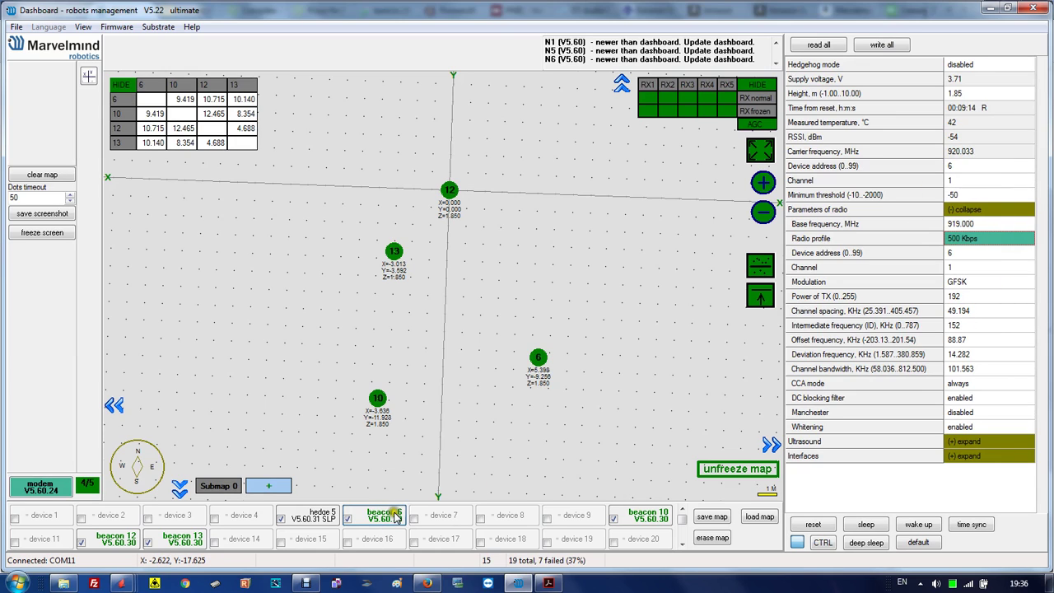
# Set the modem's radio profile to 500 Kbps, write all settings and collapse its radio parameters.
pyautogui.click(49, 485)
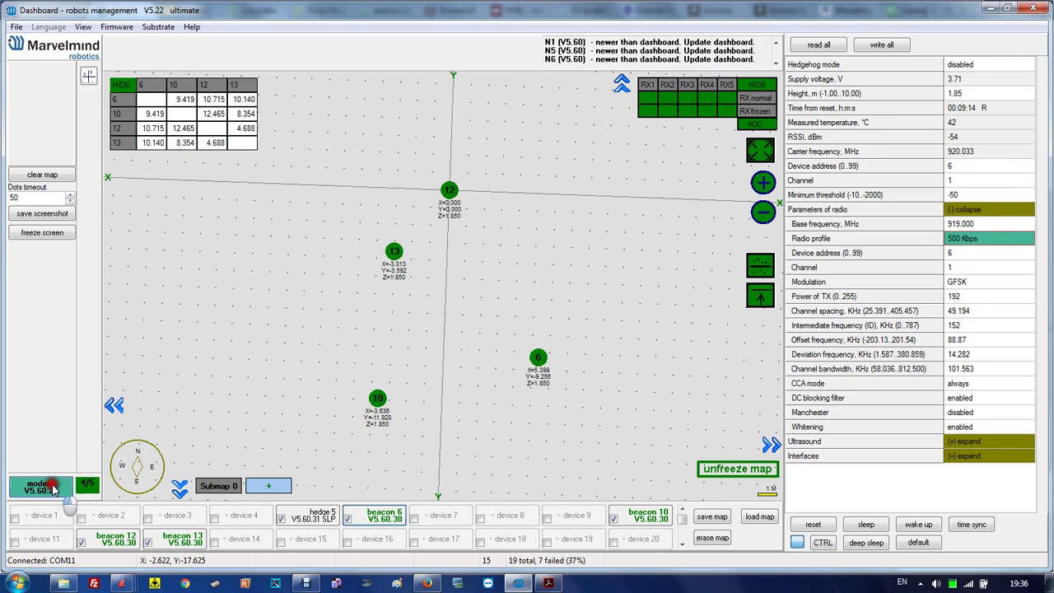
pyautogui.click(970, 298)
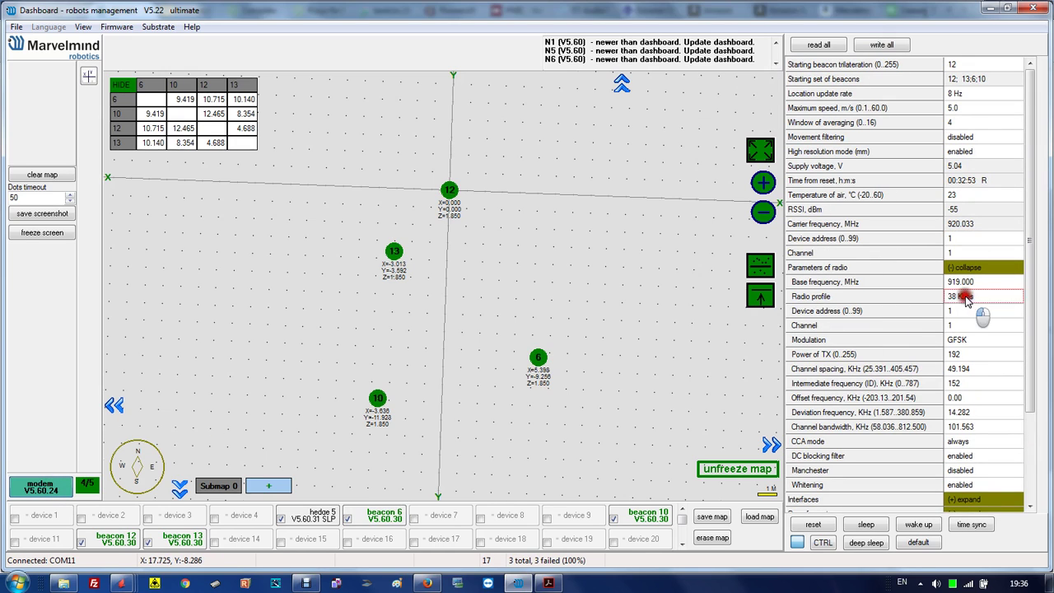
pyautogui.click(881, 44)
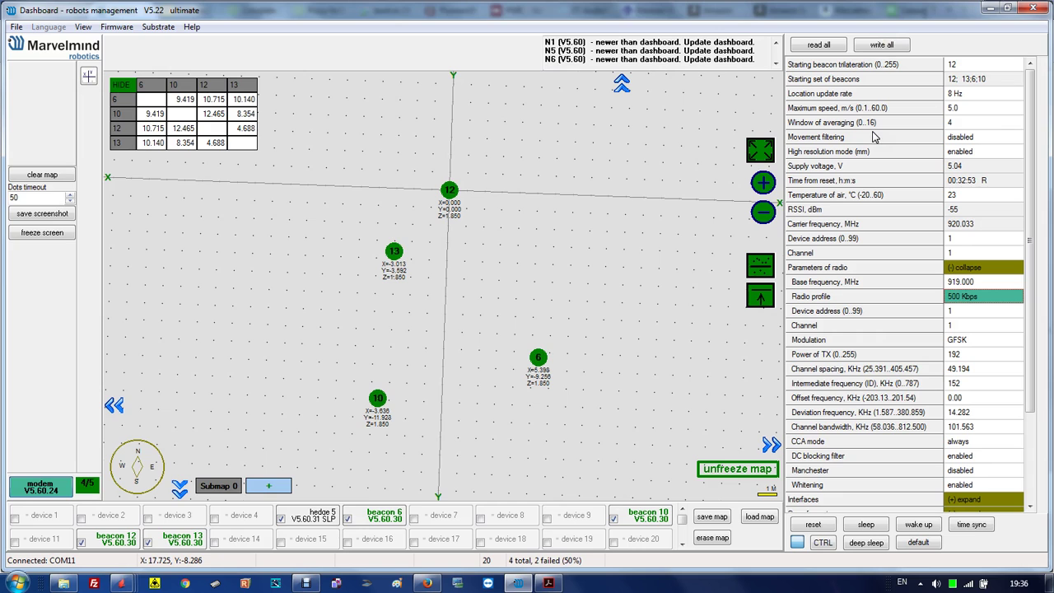
pyautogui.click(951, 268)
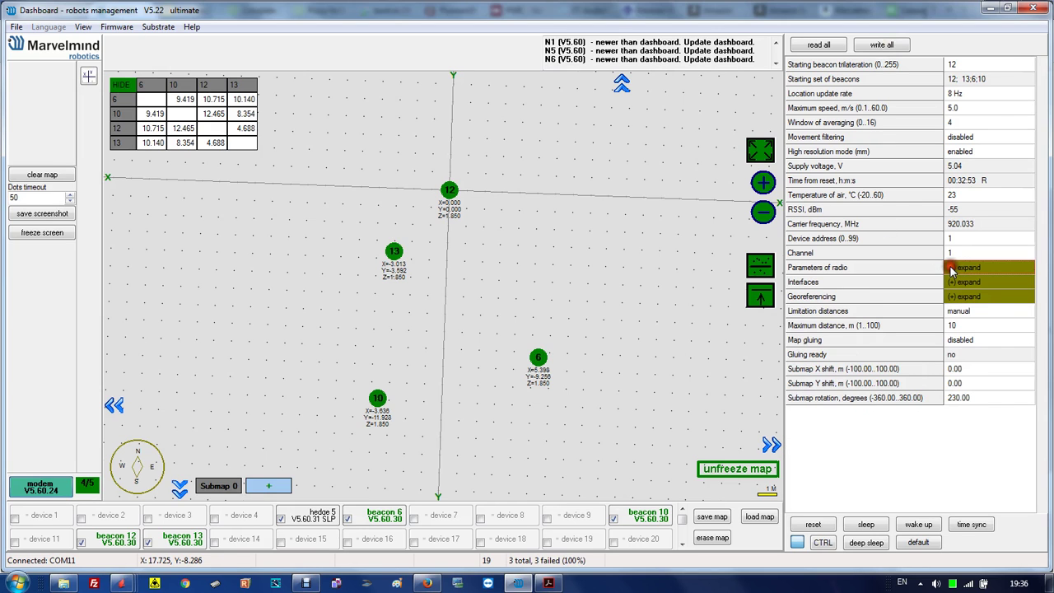
# Read all settings from beacon 6, and expand beacon 10's radio parameters to check its radio profile.
pyautogui.click(384, 516)
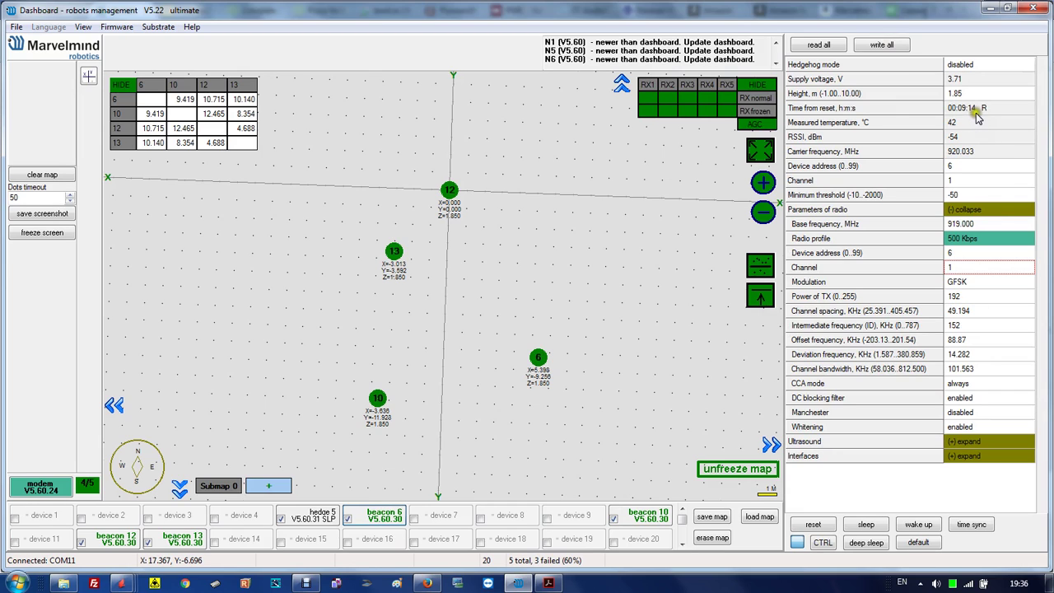
pyautogui.click(819, 45)
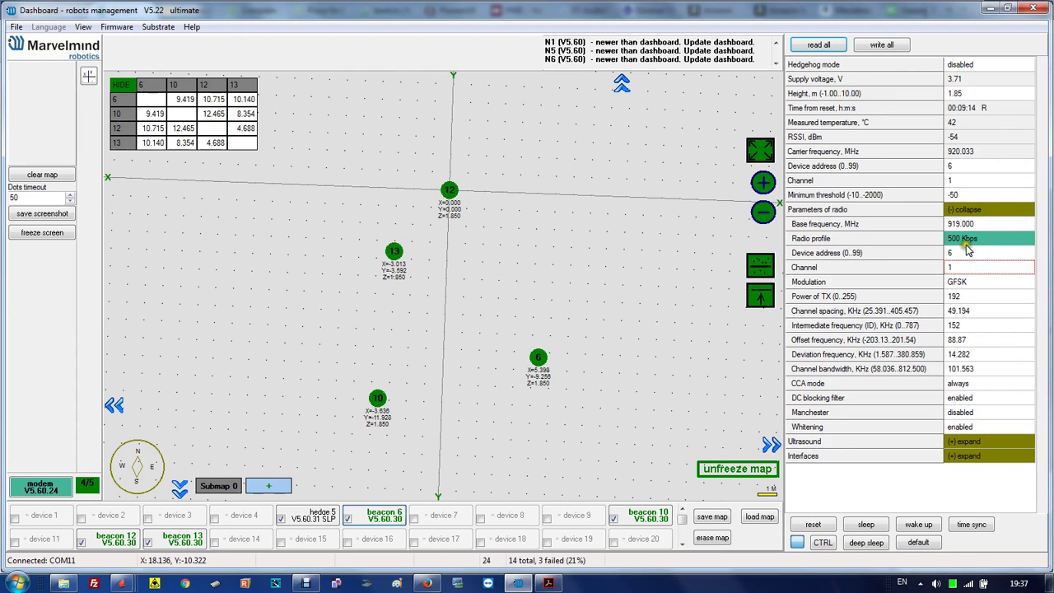
pyautogui.click(638, 514)
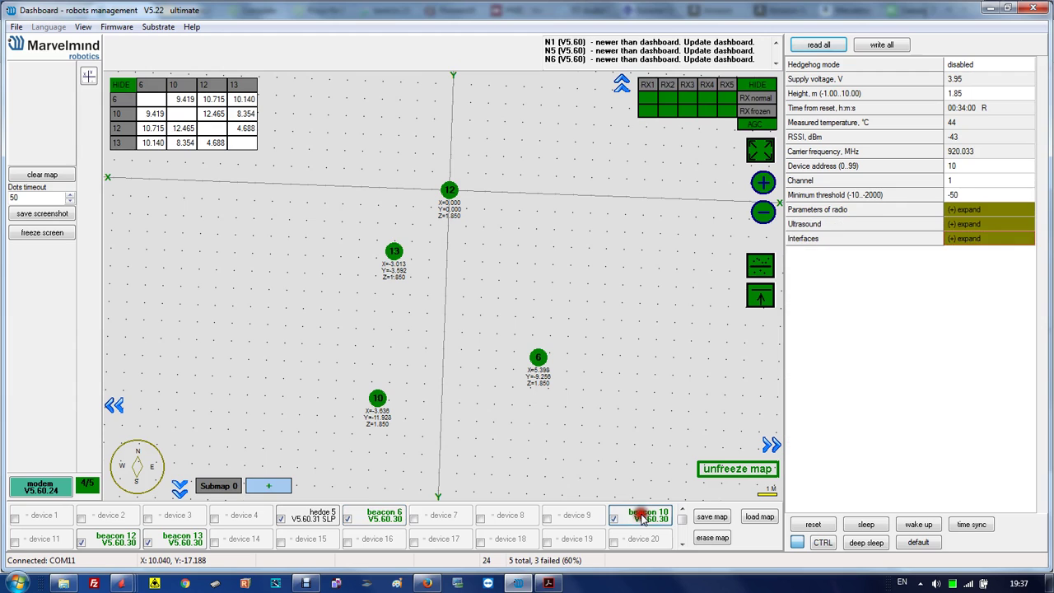
pyautogui.click(954, 211)
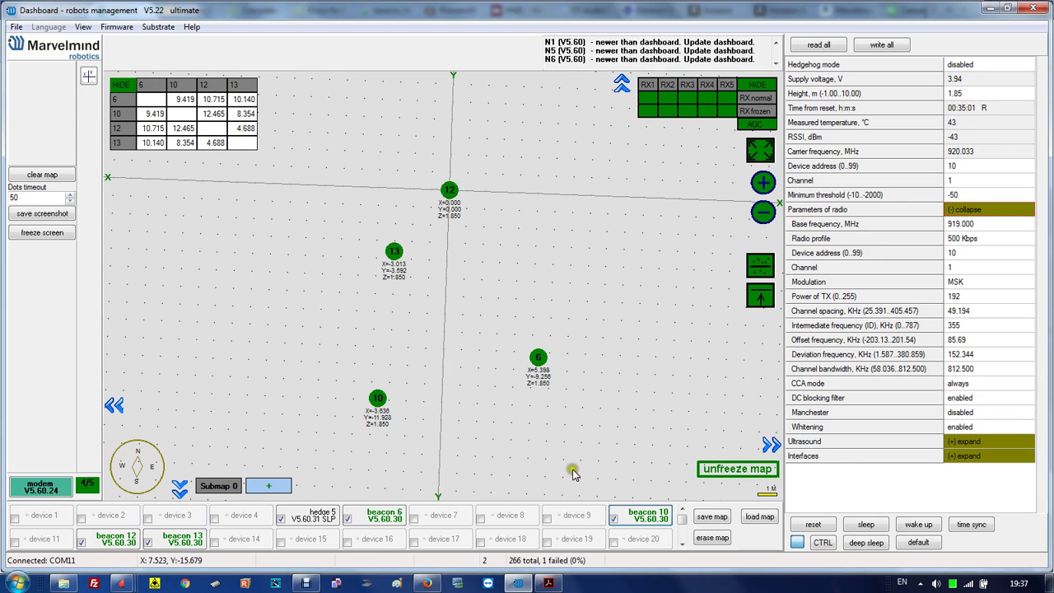
# Switch beacon 6's radio profile to 38 Kbps and cycle it back to 500 Kbps.
pyautogui.click(378, 520)
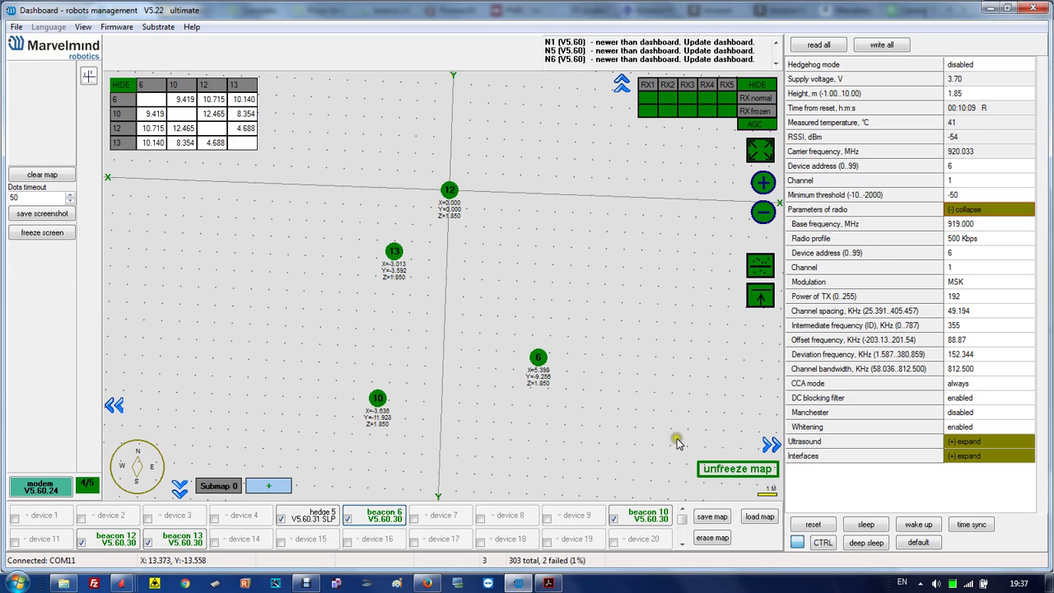
pyautogui.click(966, 239)
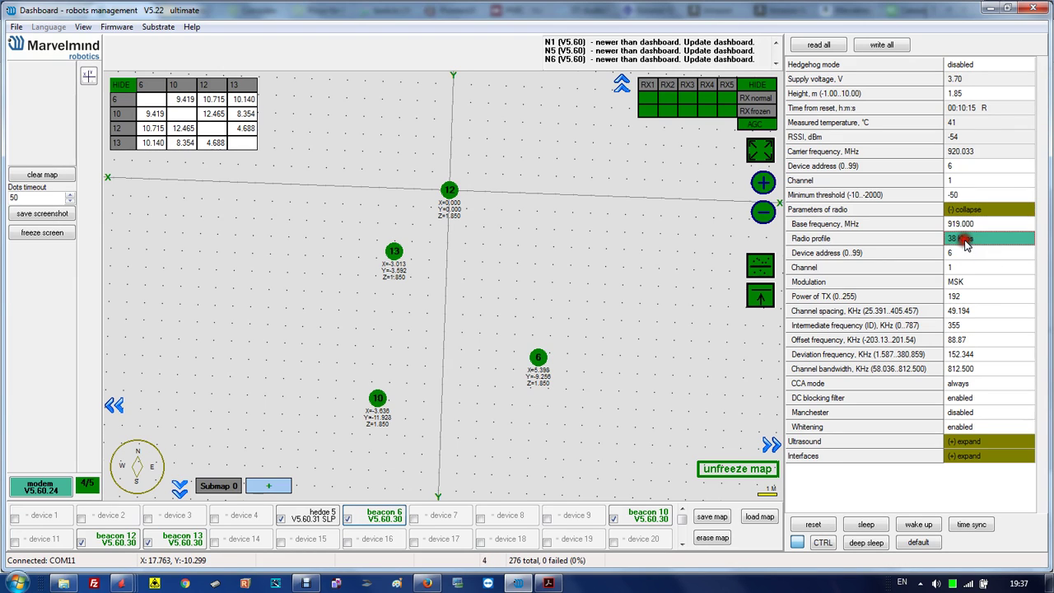
pyautogui.click(965, 239)
pyautogui.click(941, 245)
pyautogui.click(965, 240)
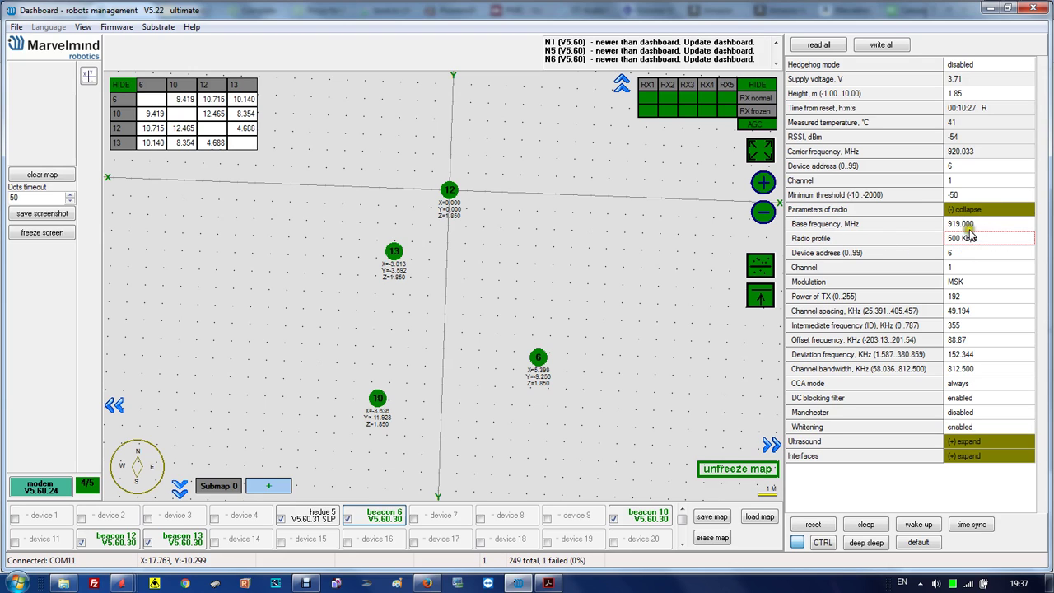
# Compare the radio profile and other radio parameters of beacon 6 with those of the modem.
pyautogui.click(391, 519)
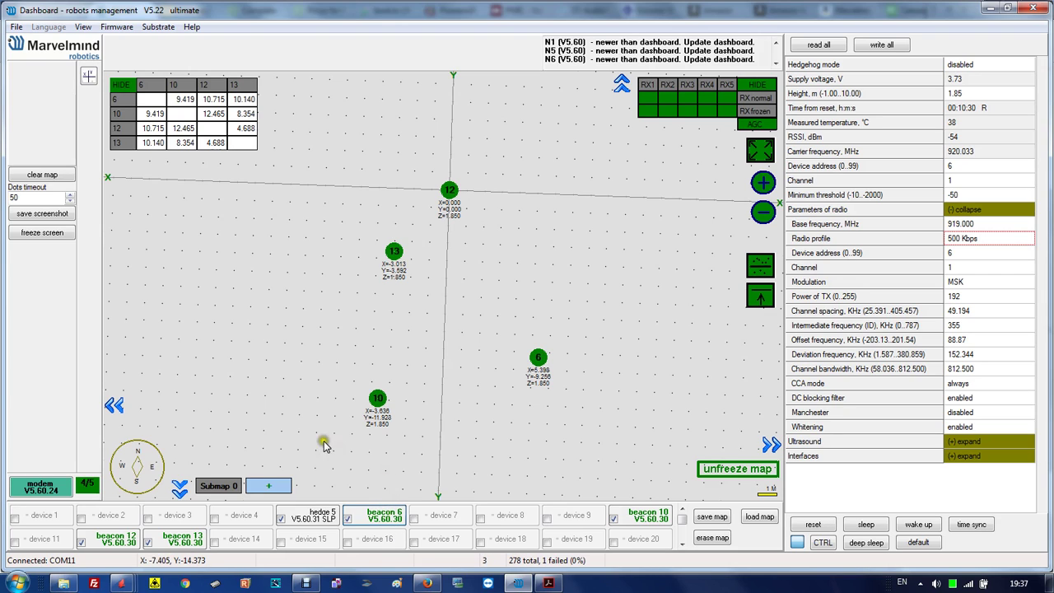
pyautogui.click(40, 491)
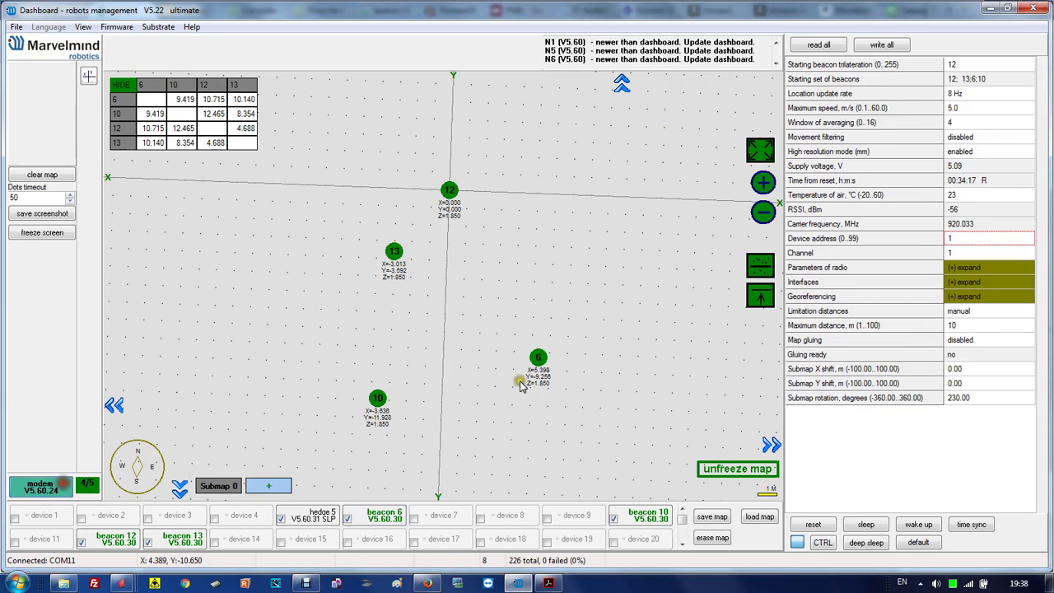
pyautogui.click(950, 282)
pyautogui.click(949, 281)
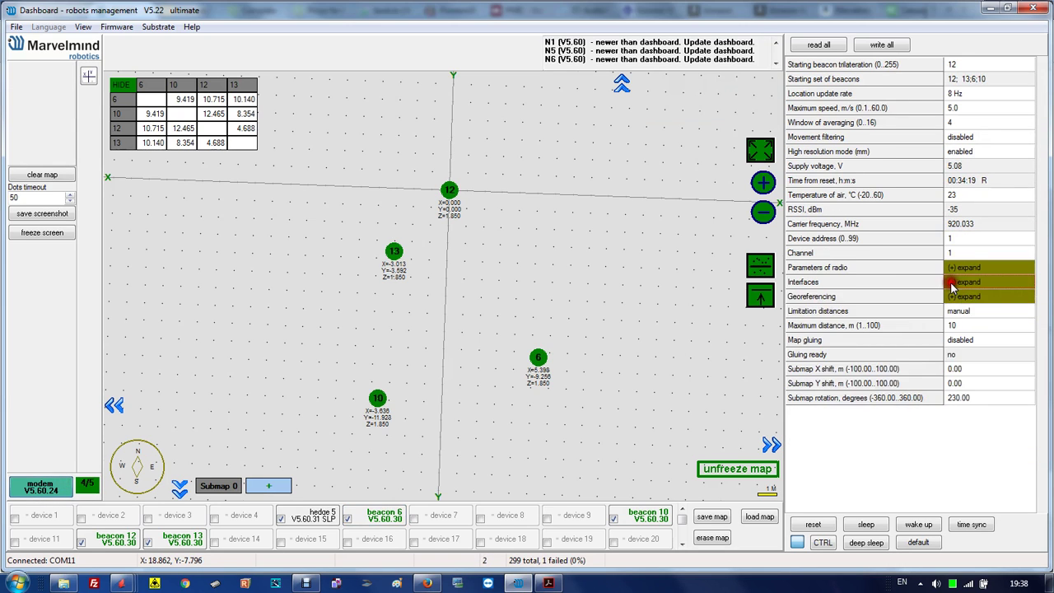
pyautogui.click(958, 267)
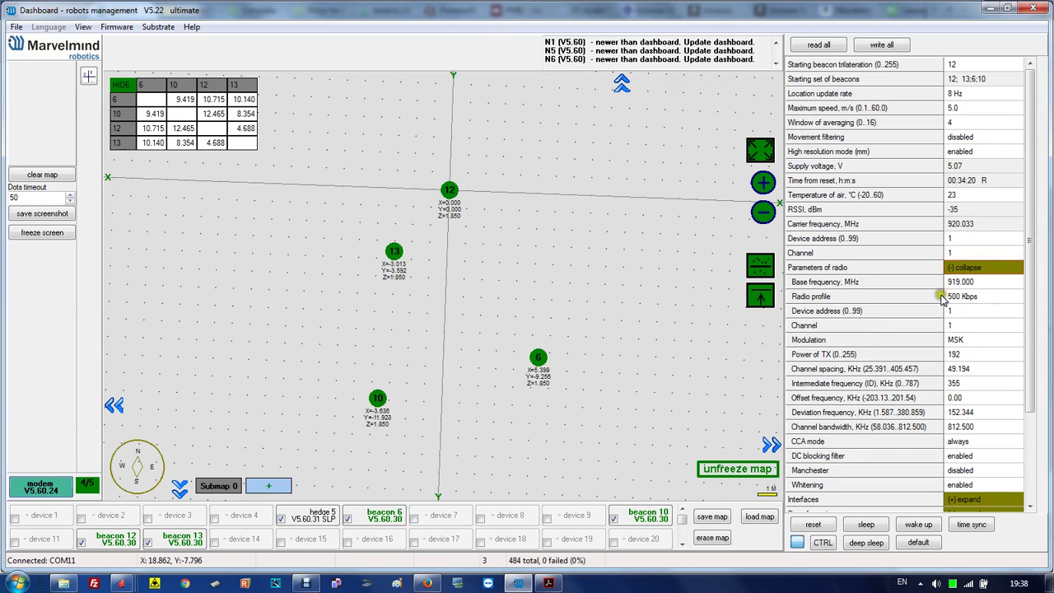
pyautogui.click(379, 516)
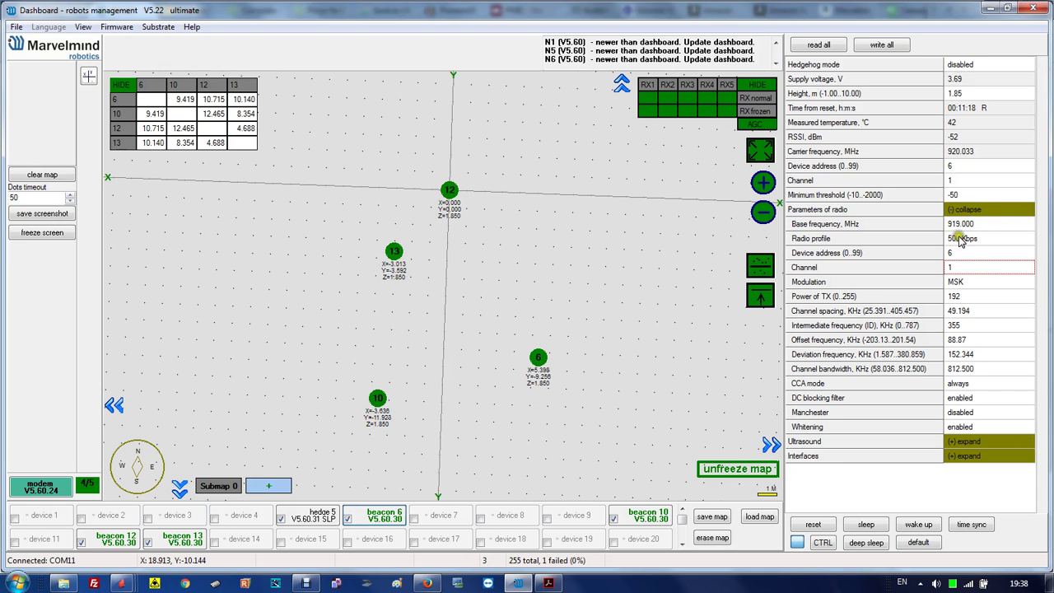
pyautogui.click(30, 492)
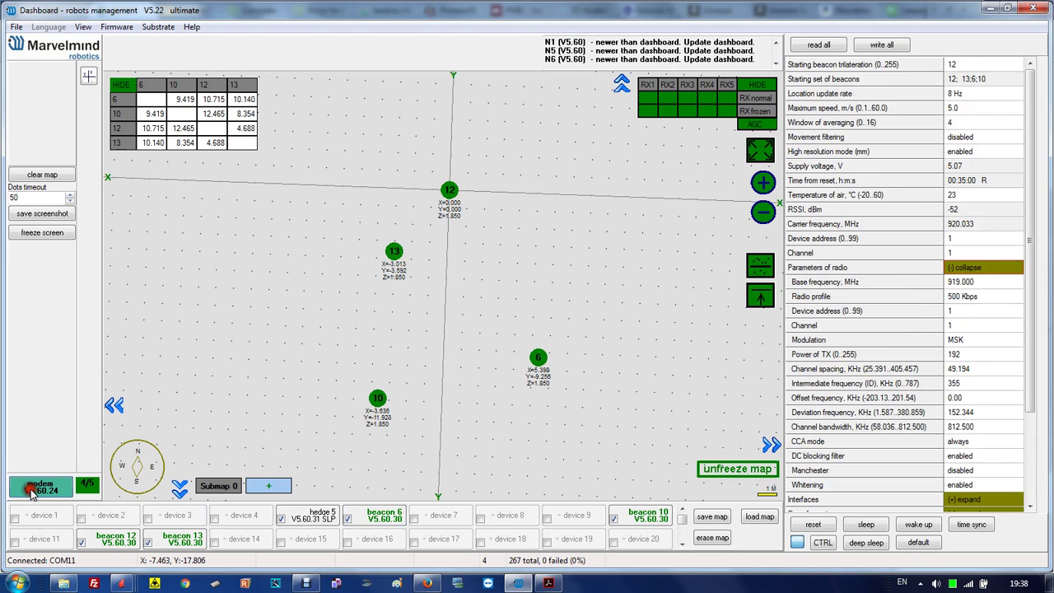
pyautogui.click(371, 516)
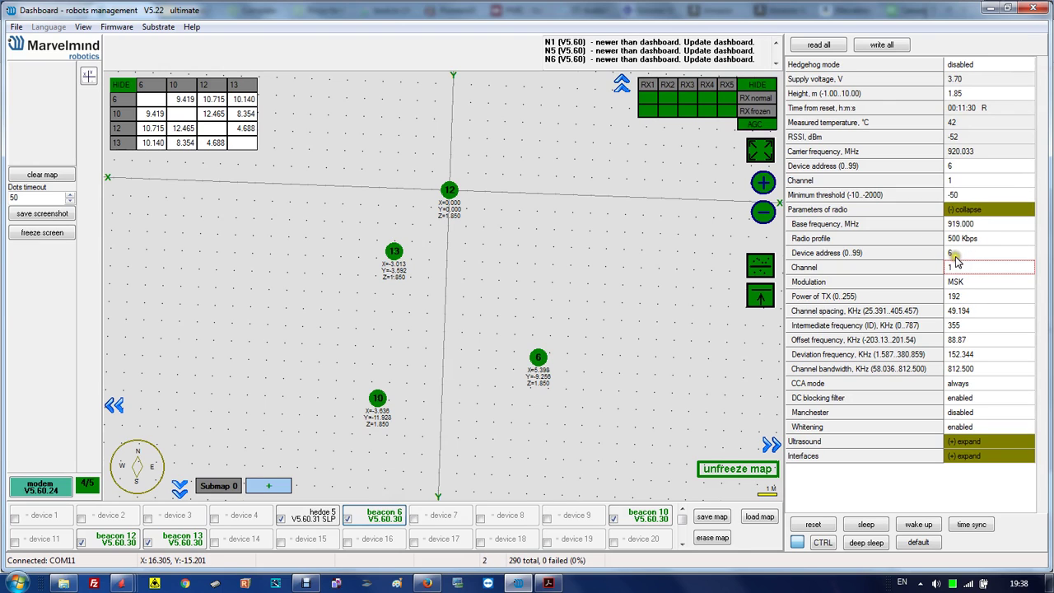
# Check the channel, modulation and remaining radio parameters of beacon 6 against the modem's radio parameters once more.
pyautogui.click(384, 521)
pyautogui.click(395, 517)
pyautogui.click(958, 265)
pyautogui.click(957, 182)
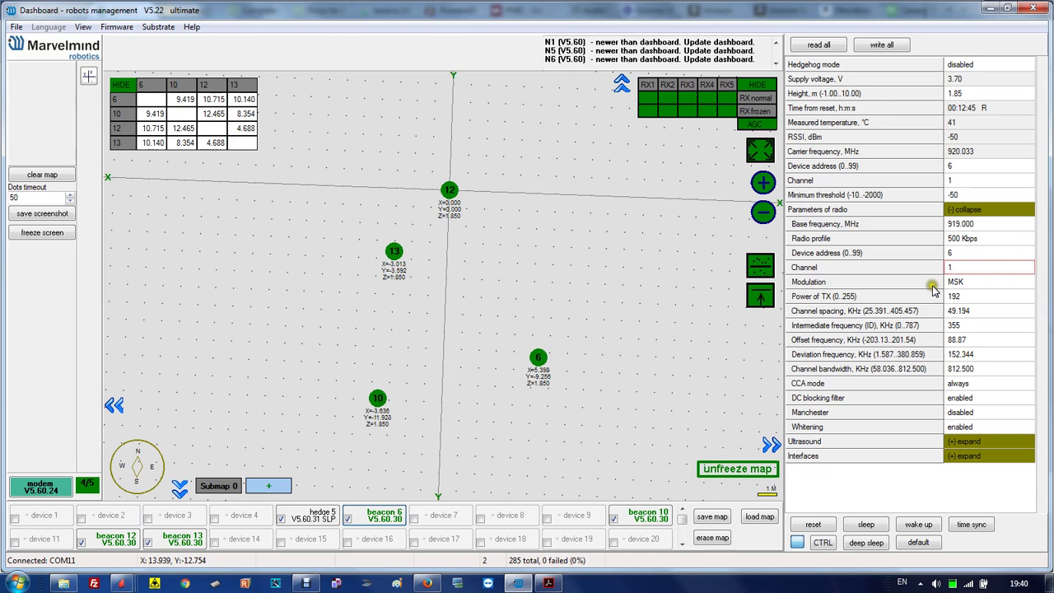
pyautogui.click(977, 284)
pyautogui.click(41, 489)
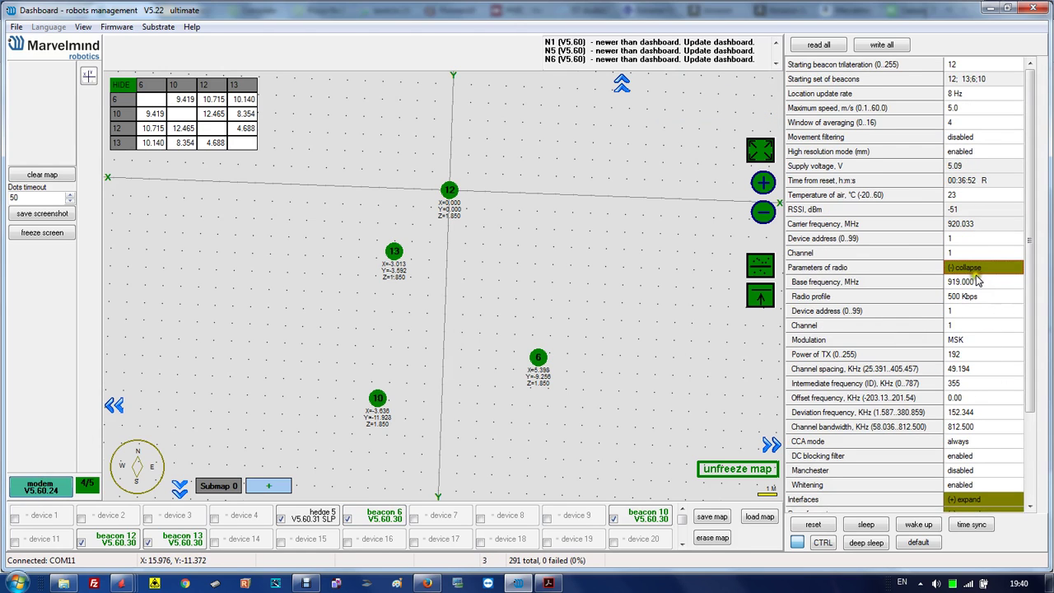
pyautogui.click(387, 515)
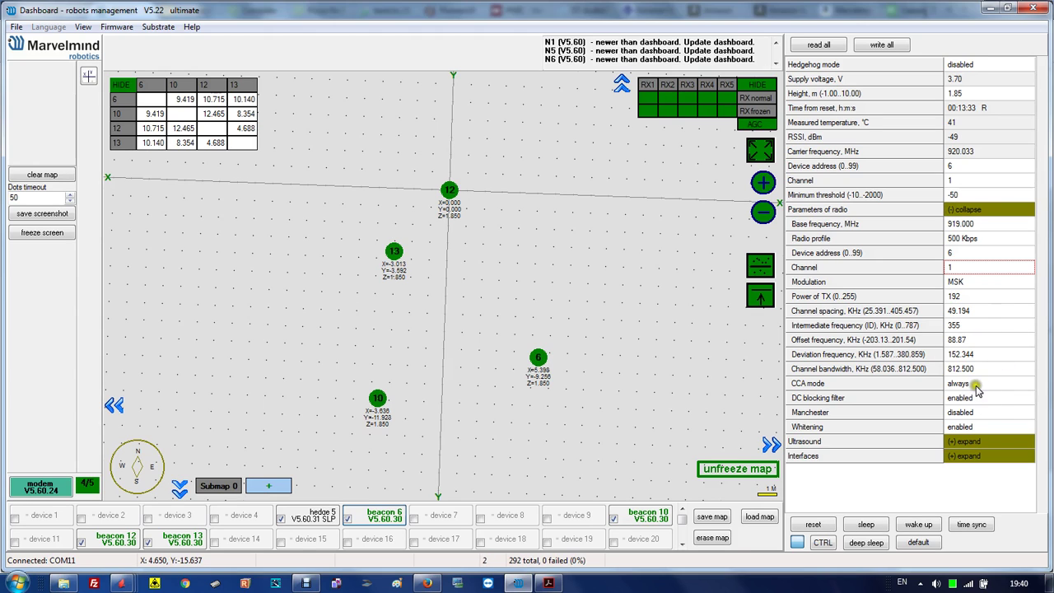
# Collapse beacon 6's radio parameters, expand its ultrasound parameters, and cycle the mode of work back to TX+RX normal.
pyautogui.click(950, 209)
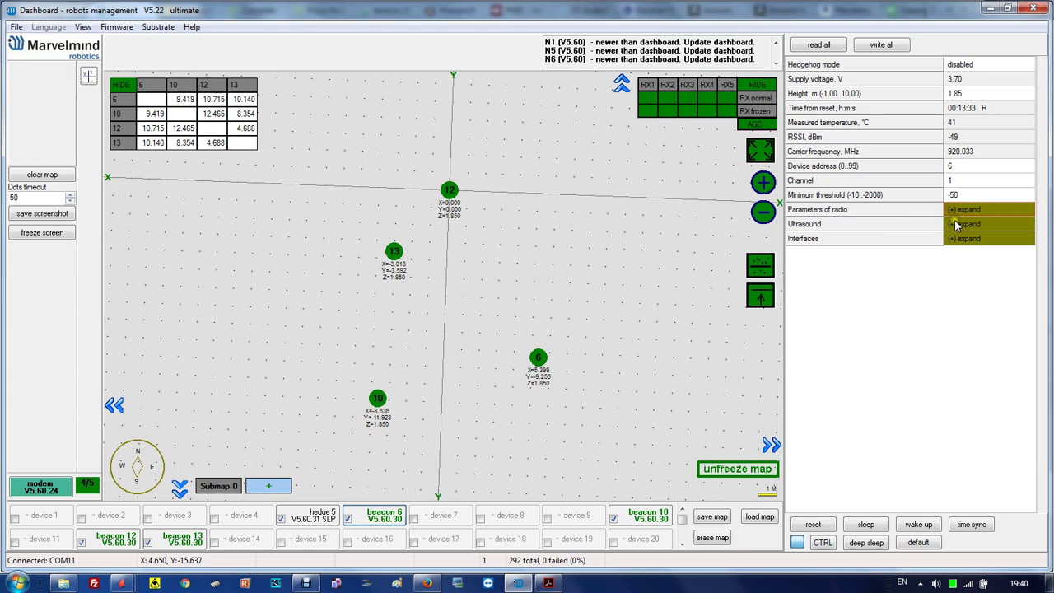
pyautogui.click(953, 225)
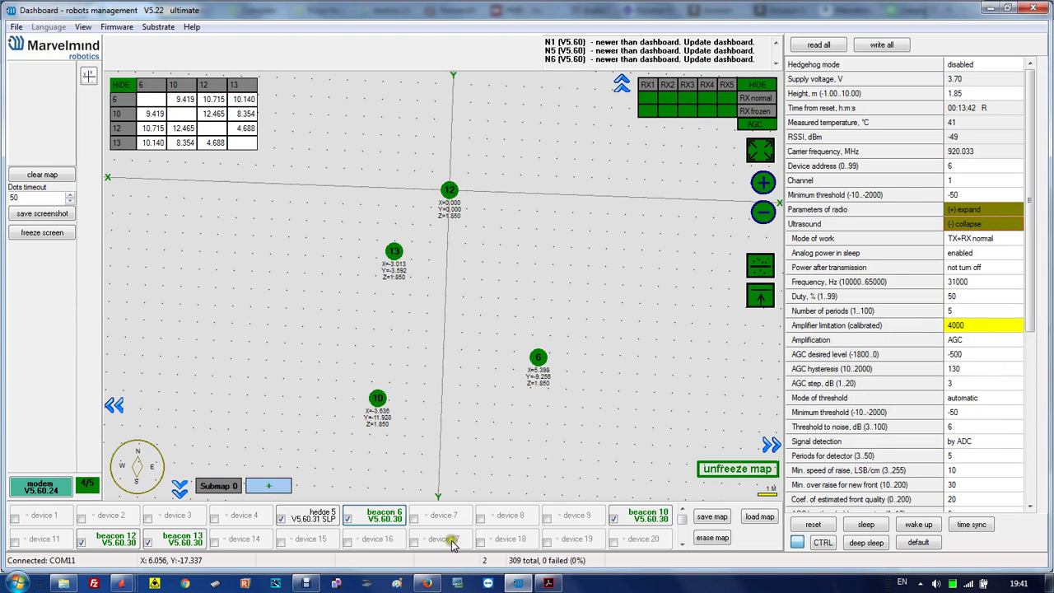
pyautogui.doubleClick(969, 241)
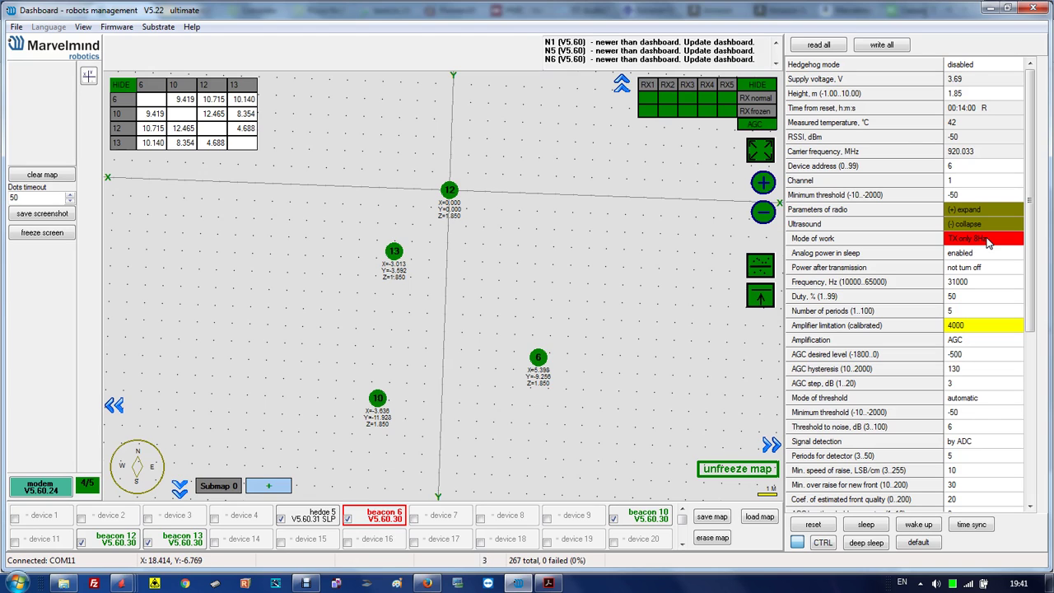
pyautogui.click(989, 240)
pyautogui.click(991, 241)
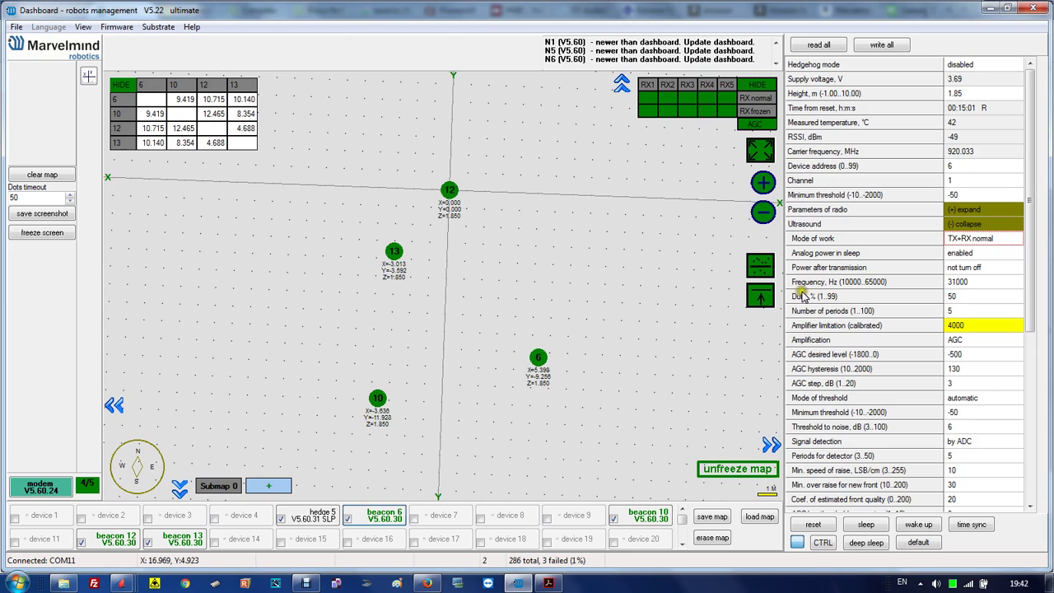
# Inspect beacon 6's ultrasound frequency and number of periods, and view the self-calibration window for its amplifier limitation.
pyautogui.click(974, 281)
pyautogui.click(990, 282)
pyautogui.click(956, 284)
pyautogui.click(959, 287)
pyautogui.click(949, 312)
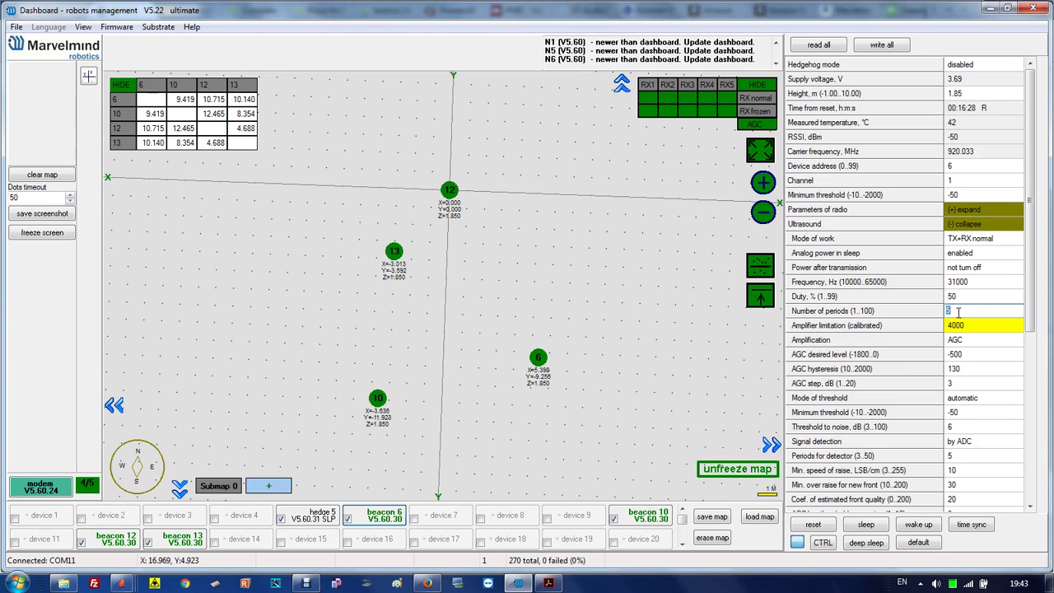
pyautogui.click(957, 310)
pyautogui.doubleClick(959, 329)
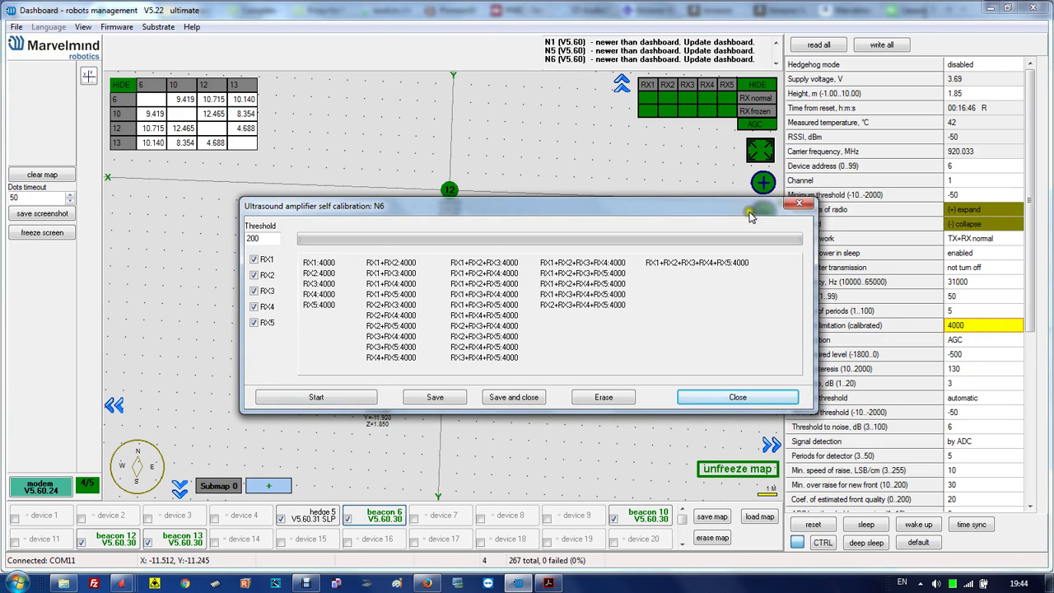
pyautogui.click(803, 206)
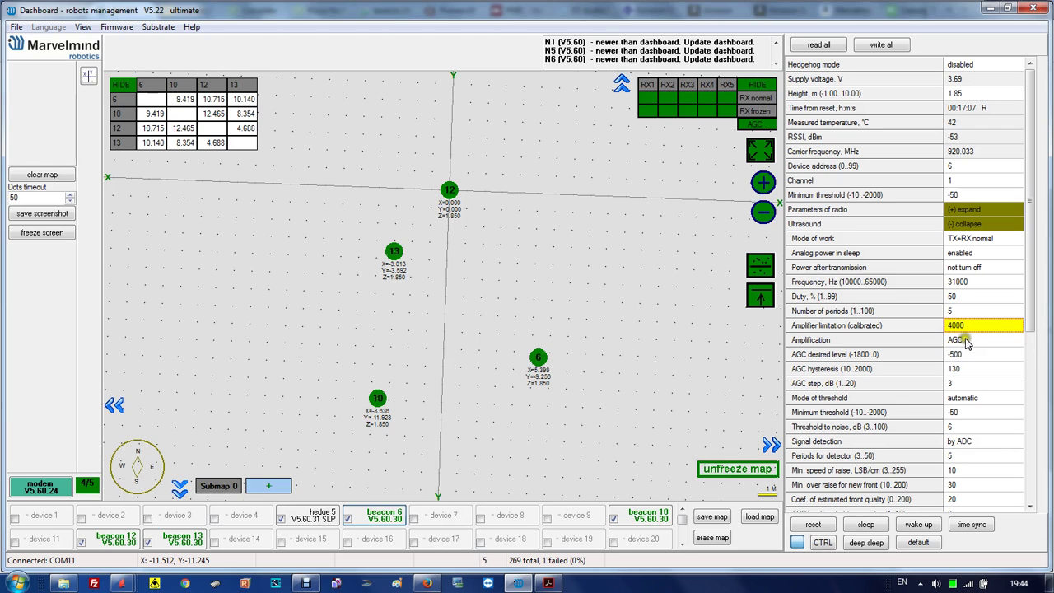
# Switch beacon 6's amplification to manual to view the receiver amplifier setting, and return it to AGC.
pyautogui.click(954, 341)
pyautogui.click(958, 353)
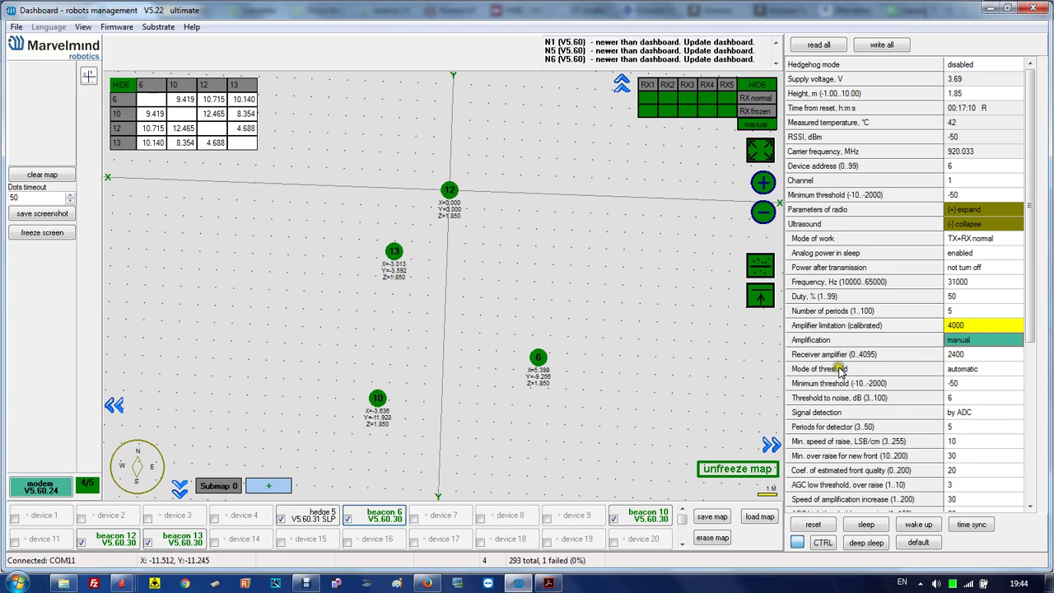
pyautogui.click(954, 354)
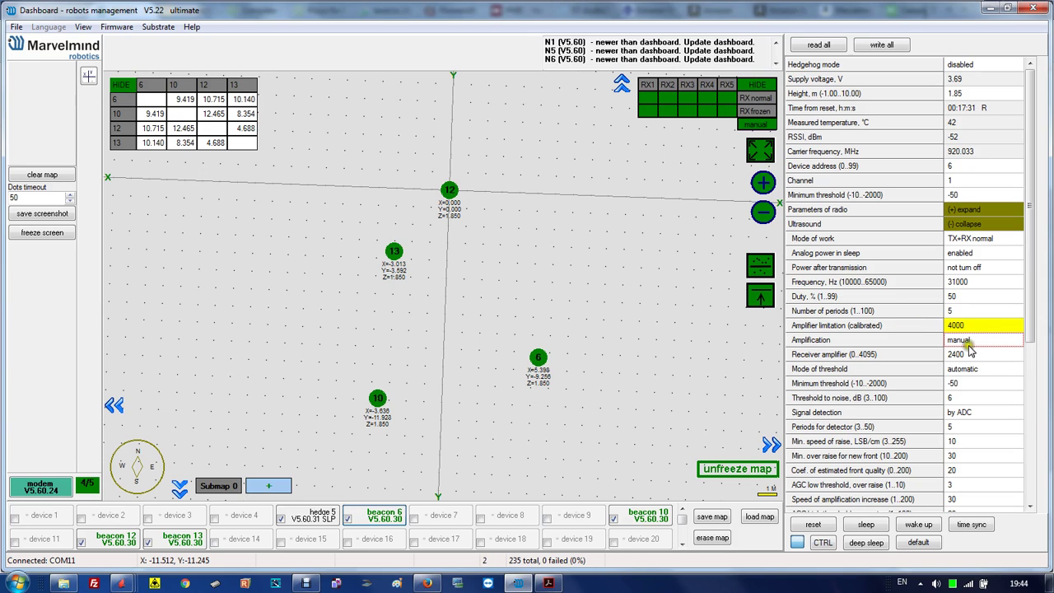
pyautogui.click(964, 343)
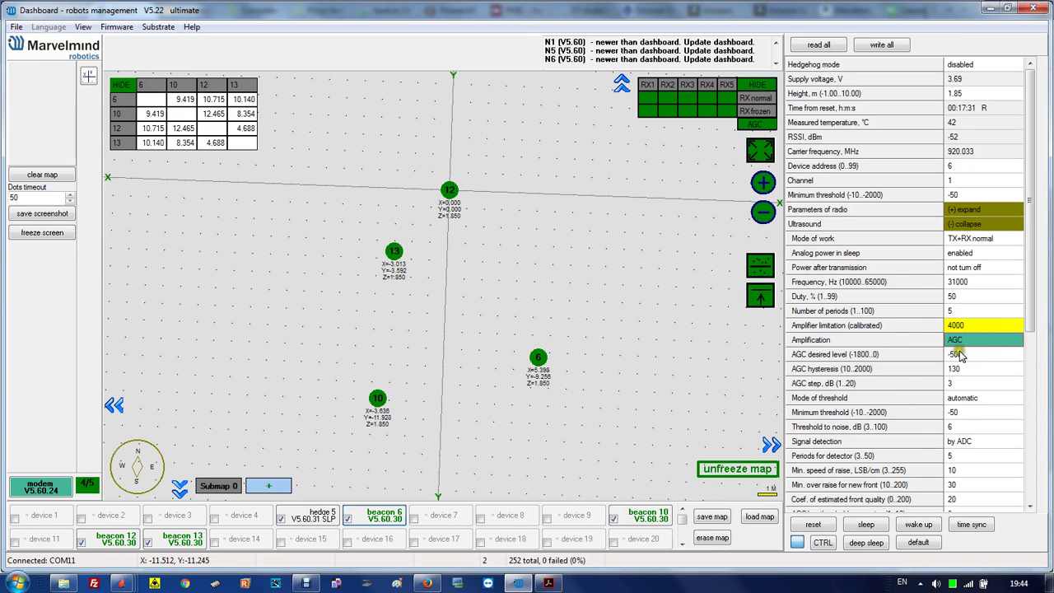
# Reopen the ultrasound amplifier self calibration for beacon 6 and highlight the limitation value of RX1.
pyautogui.click(83, 26)
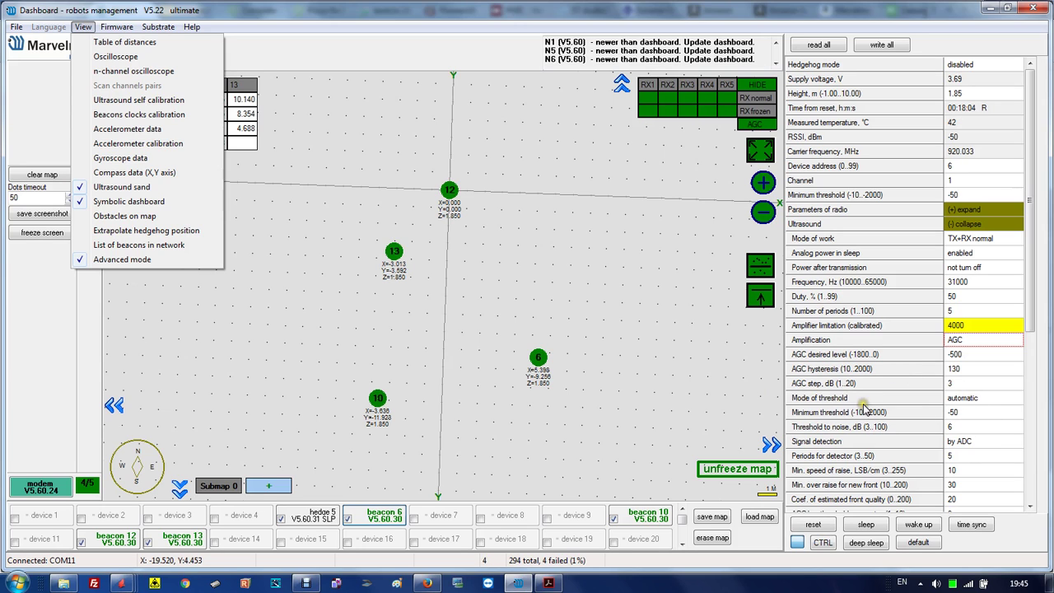
pyautogui.moveTo(1020, 308); pyautogui.dragTo(1021, 339)
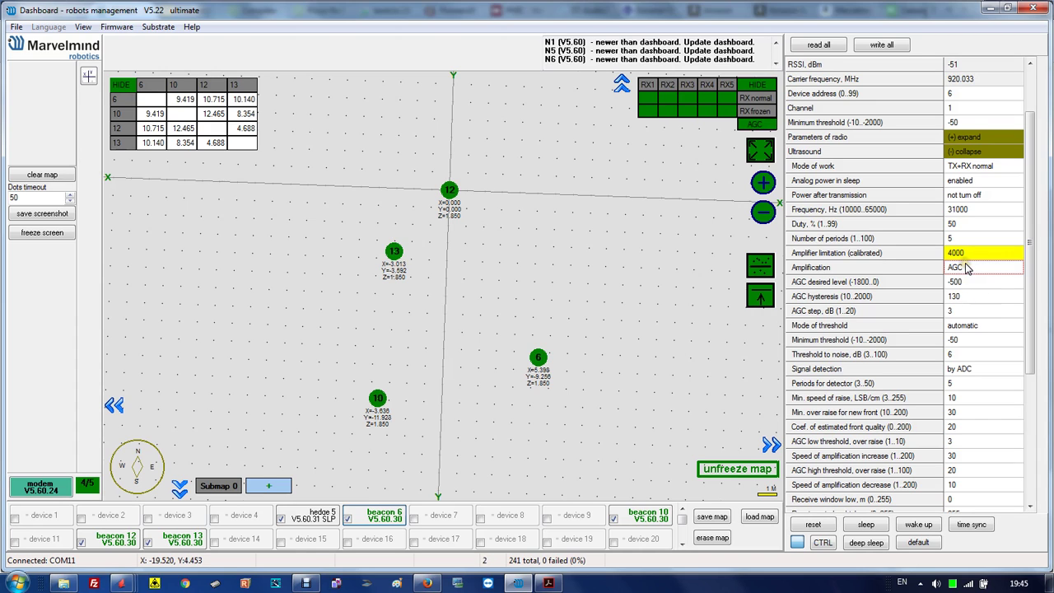
pyautogui.doubleClick(959, 254)
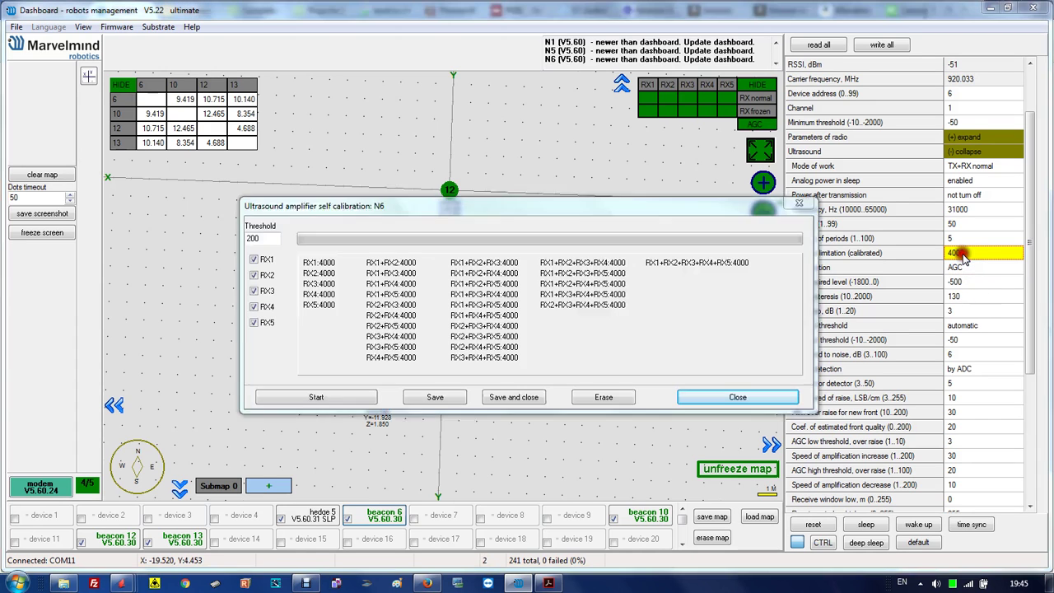
pyautogui.doubleClick(329, 262)
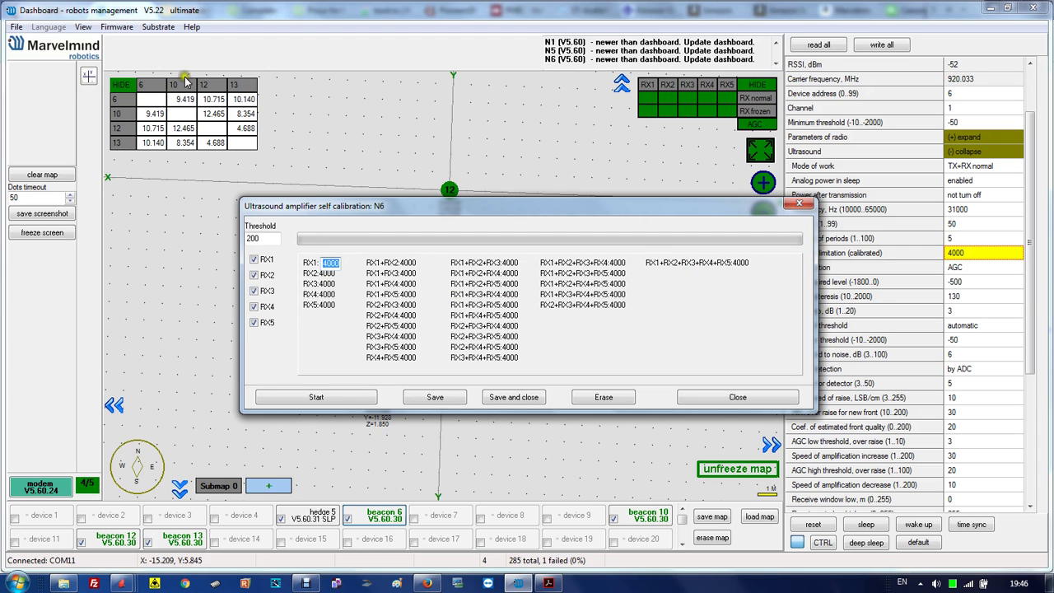
# Close the amplifier self calibration, select beacon 10, and view its signal from beacon 6 in the oscilloscope.
pyautogui.click(82, 27)
pyautogui.click(114, 57)
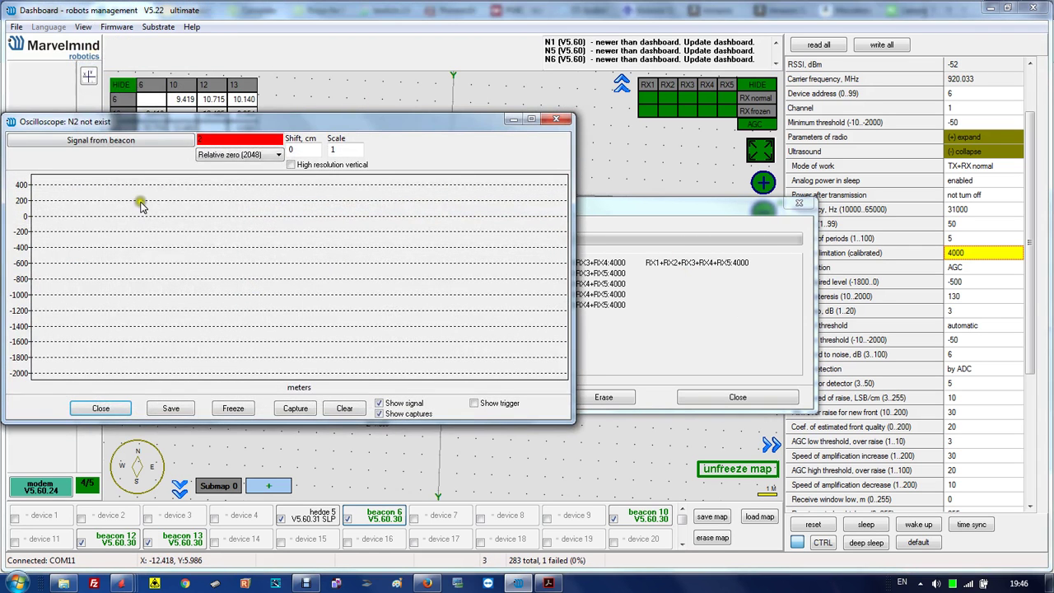
pyautogui.click(798, 203)
pyautogui.click(644, 514)
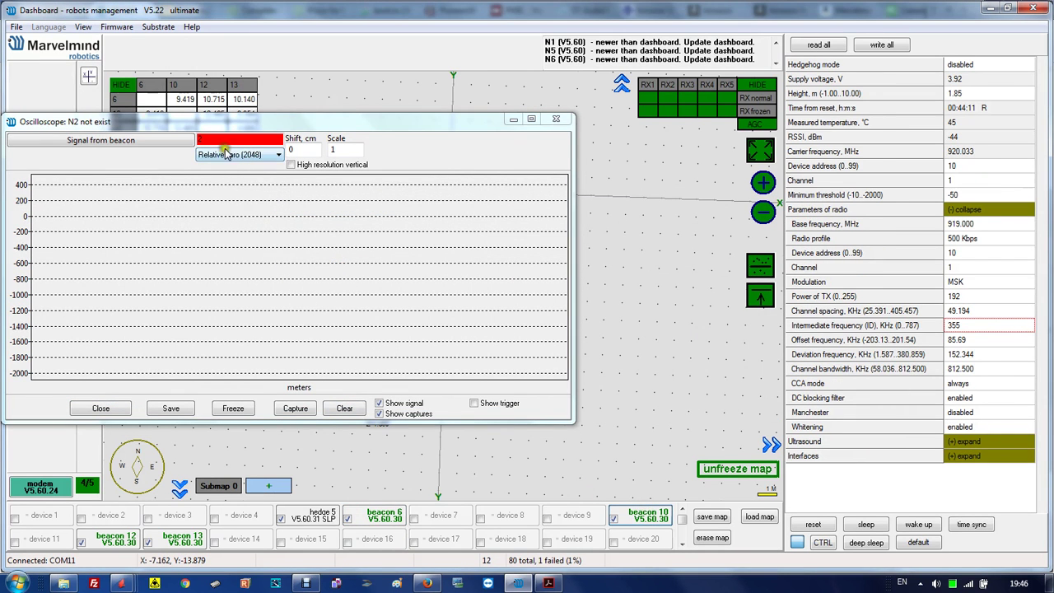
pyautogui.click(157, 146)
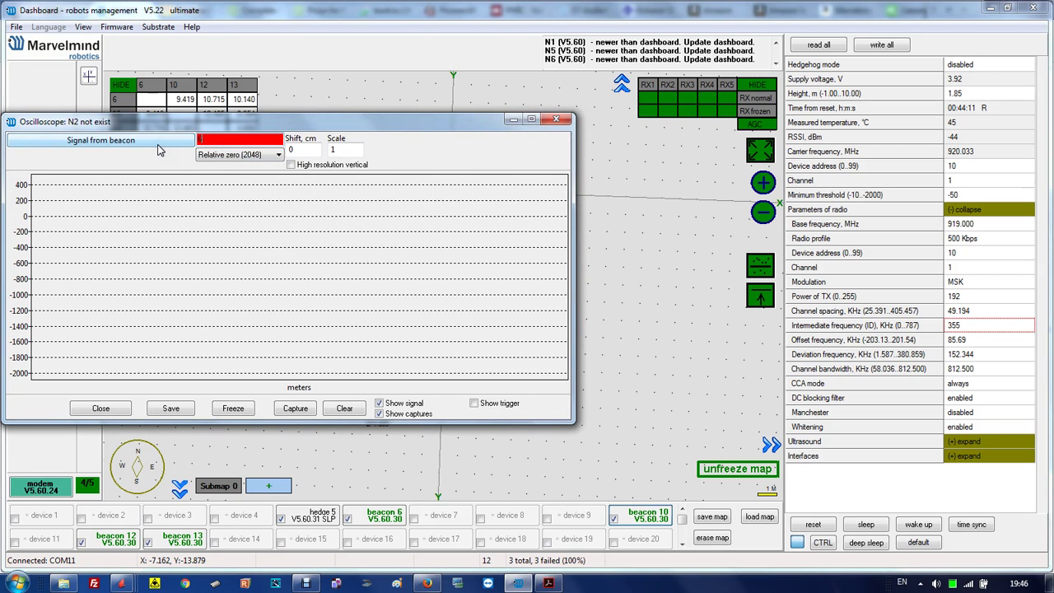
pyautogui.write('6')
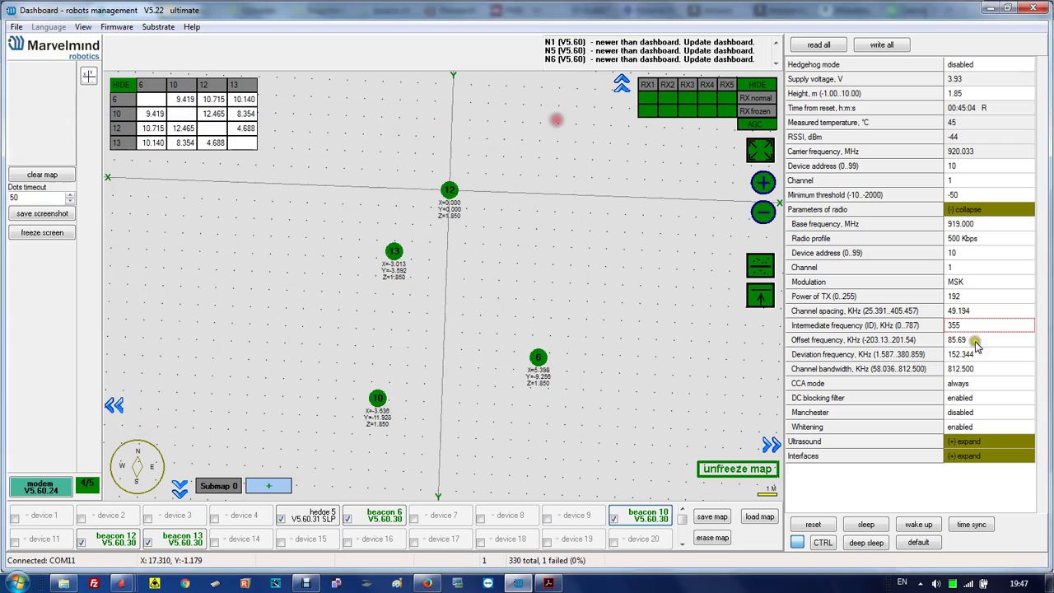
pyautogui.click(557, 122)
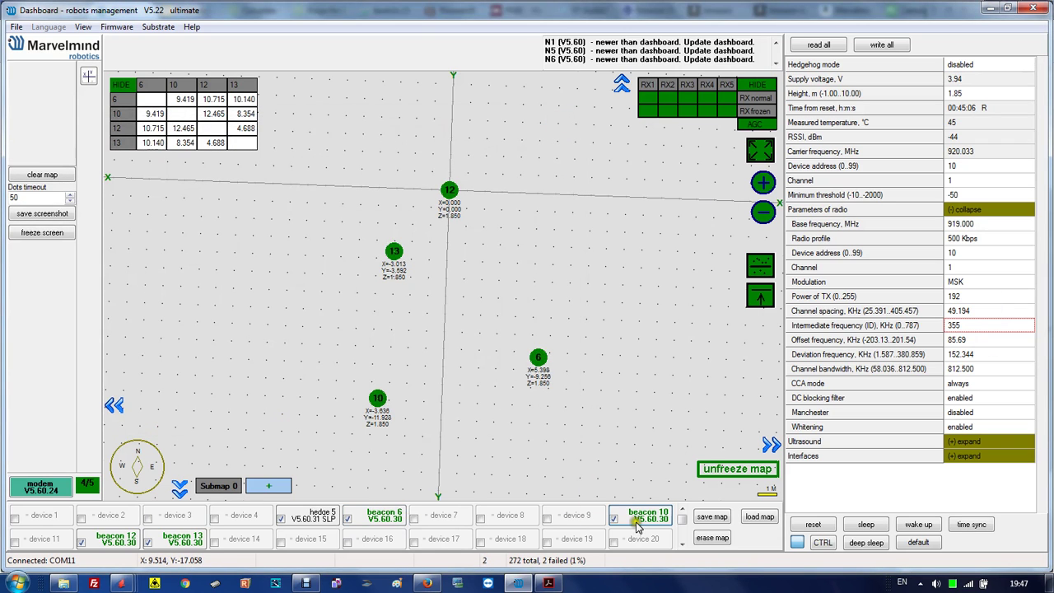
# Collapse beacon 10's radio parameters, and expand its ultrasound parameters to examine the AGC, minimum distance and RX sensor settings.
pyautogui.click(953, 210)
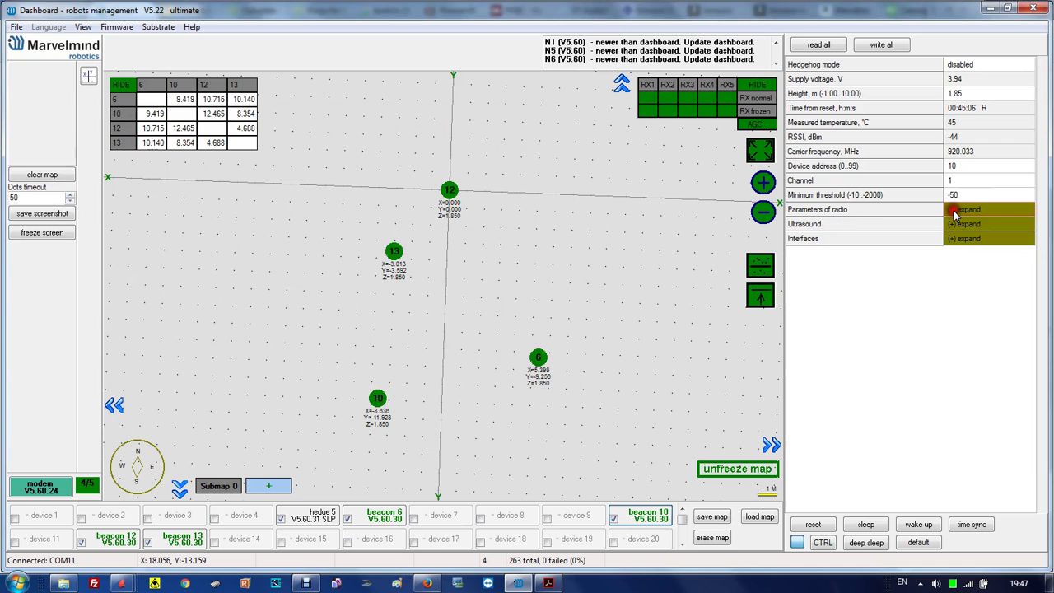
pyautogui.click(954, 224)
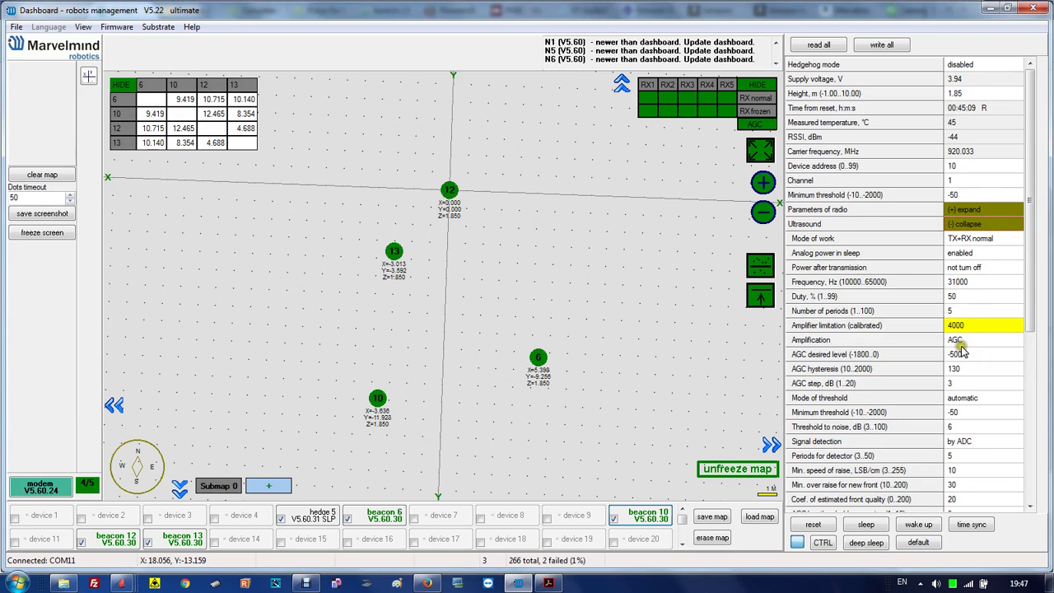
pyautogui.scroll(-2, 959, 337)
pyautogui.scroll(-3, 982, 340)
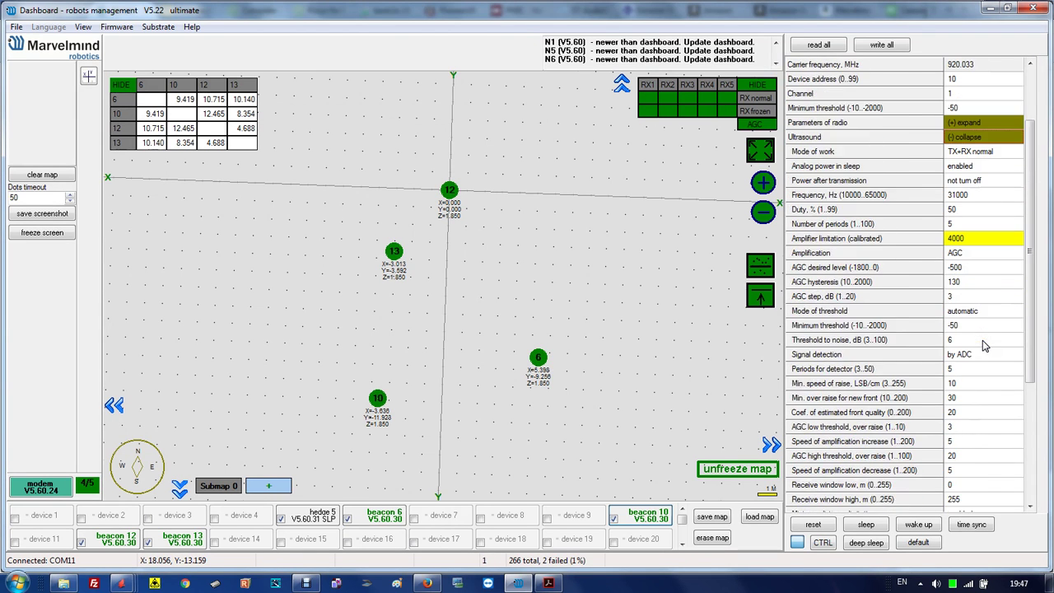
pyautogui.scroll(-1, 957, 399)
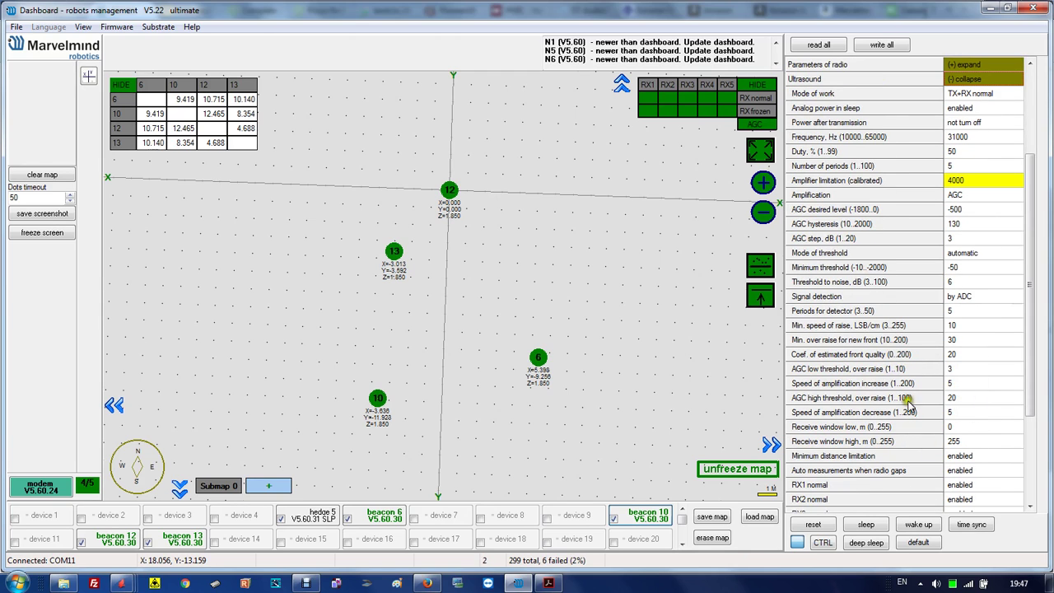
pyautogui.scroll(-5, 919, 354)
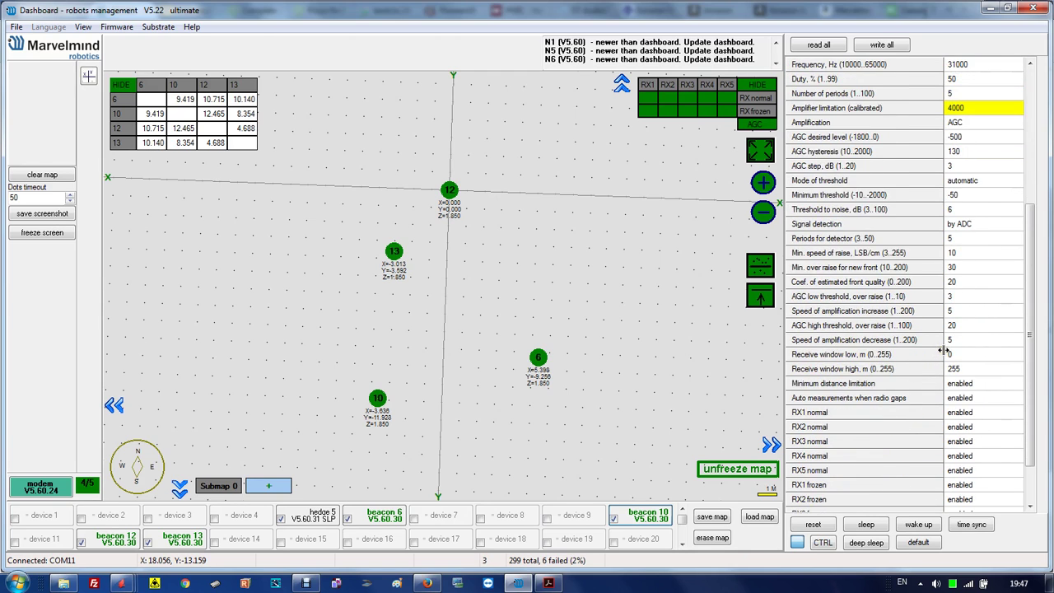
pyautogui.scroll(-1, 942, 350)
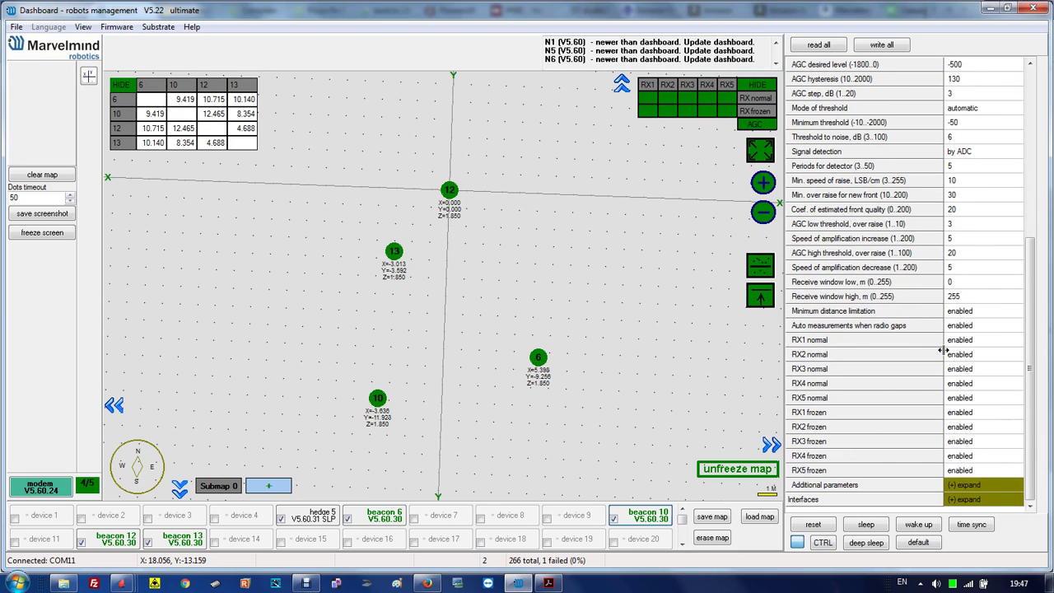
pyautogui.click(989, 316)
pyautogui.click(675, 106)
pyautogui.click(712, 102)
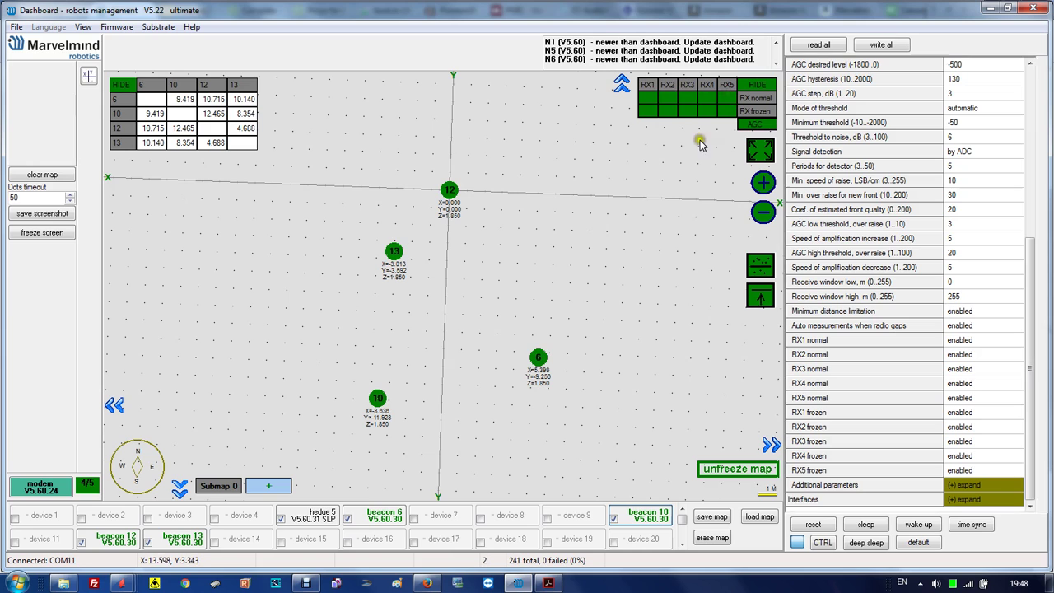
pyautogui.click(739, 127)
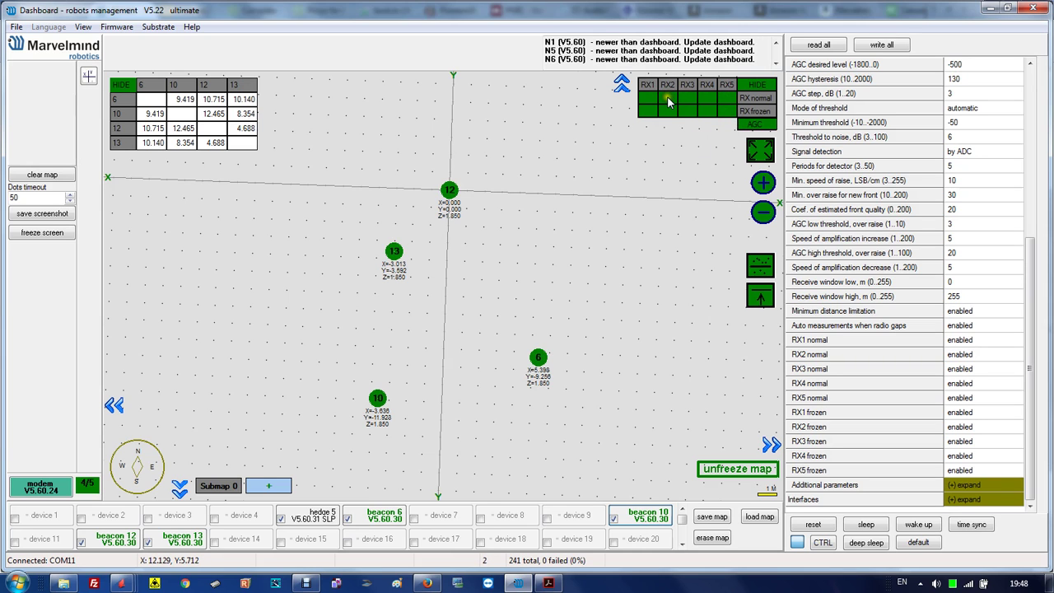
# Open the oscilloscope with the signal from beacon 6 while beacon 10 is the selected device.
pyautogui.click(86, 26)
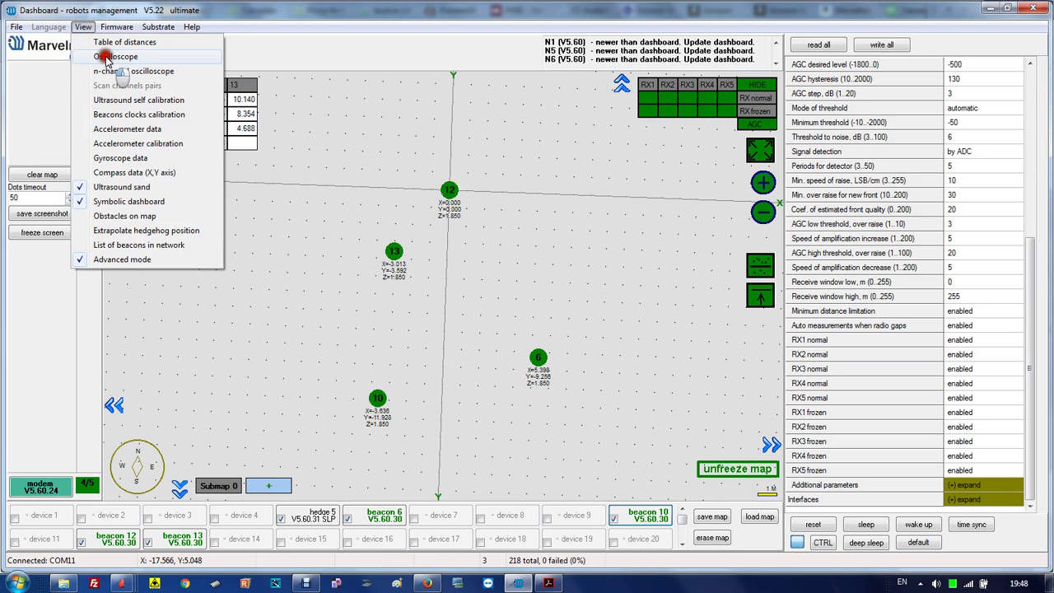
pyautogui.click(108, 58)
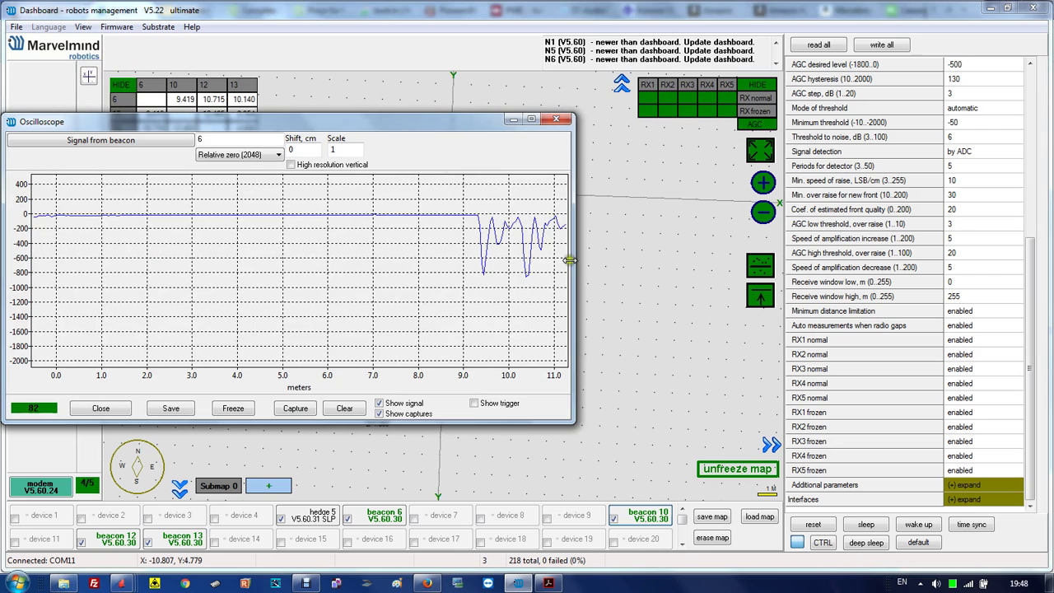
pyautogui.click(638, 514)
# Disable the RX1, RX2, RX3 and RX5 sensors of beacon 10 in both normal and frozen modes, keeping only RX4 enabled.
pyautogui.click(647, 98)
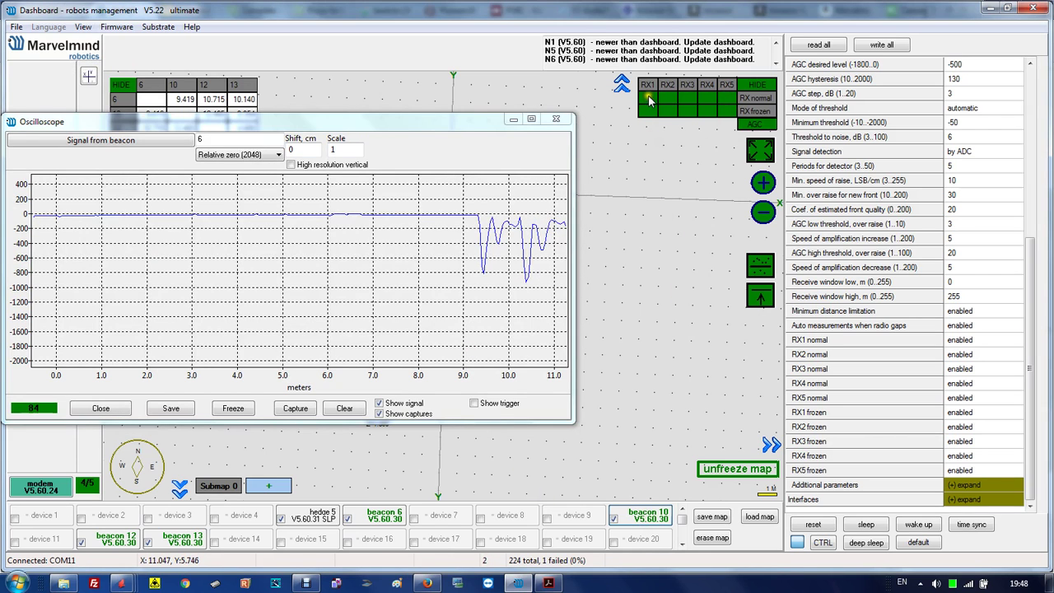
pyautogui.click(650, 111)
pyautogui.click(666, 98)
pyautogui.click(667, 111)
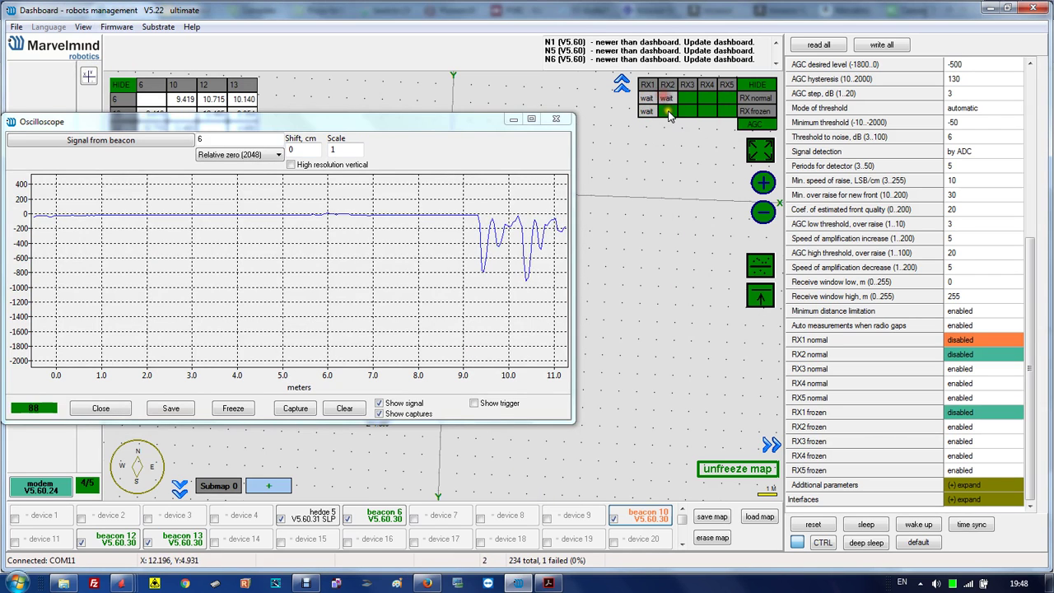
pyautogui.click(687, 98)
pyautogui.click(686, 111)
pyautogui.click(726, 98)
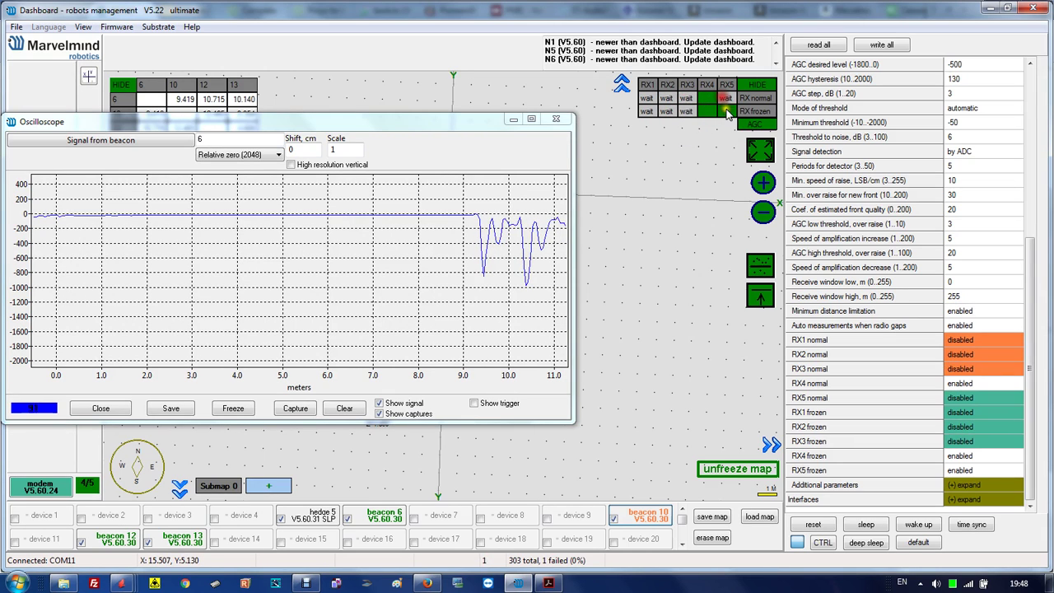
pyautogui.click(726, 111)
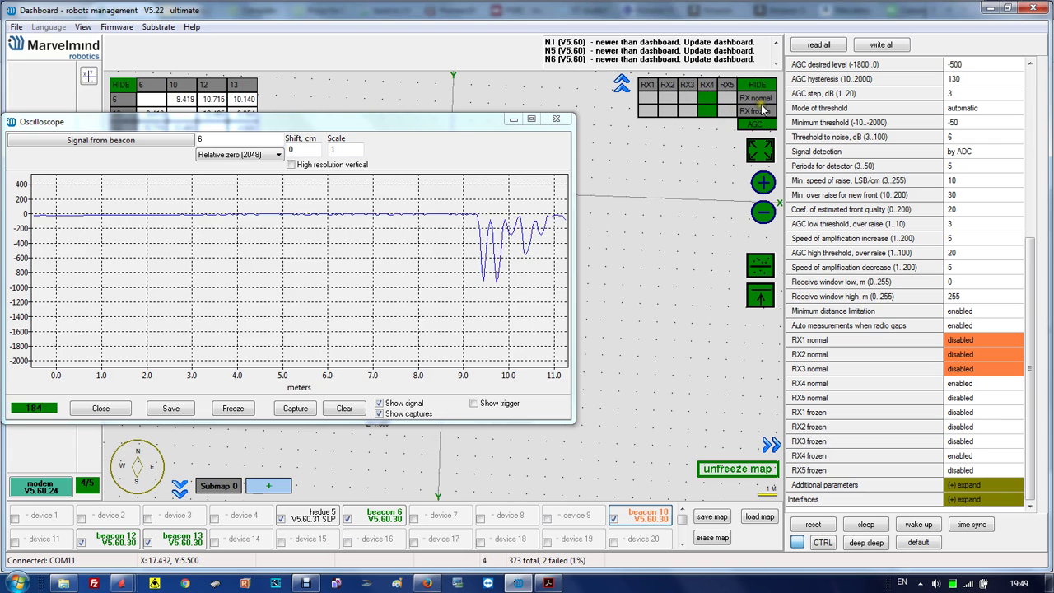
# Close the oscilloscope, and disable beacon 13's RX2 and RX5 in normal mode and RX1, RX2, RX3 and RX5 in frozen mode.
pyautogui.click(556, 121)
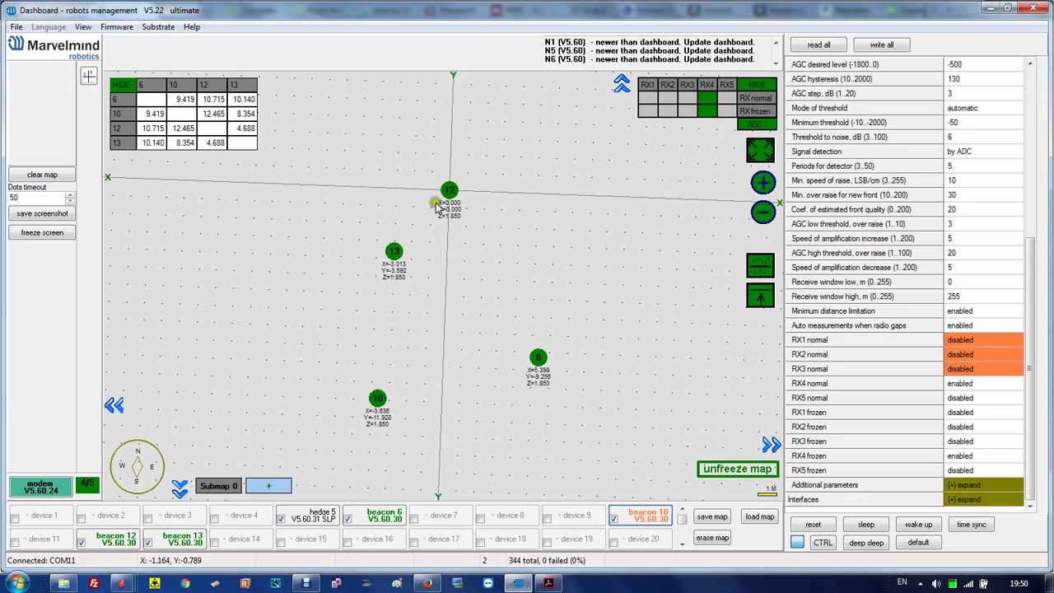
pyautogui.click(182, 533)
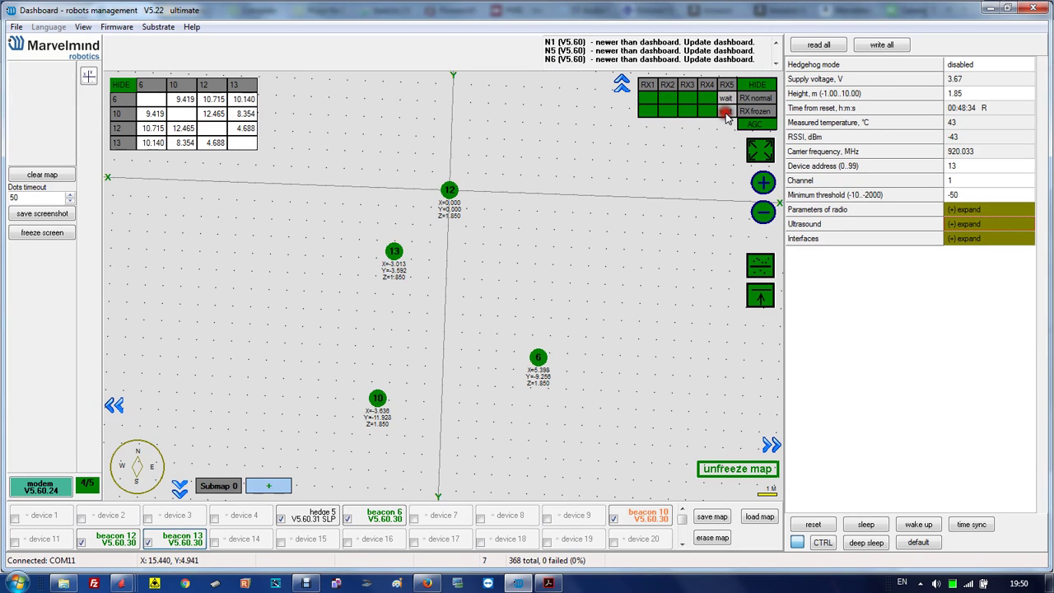
pyautogui.click(667, 113)
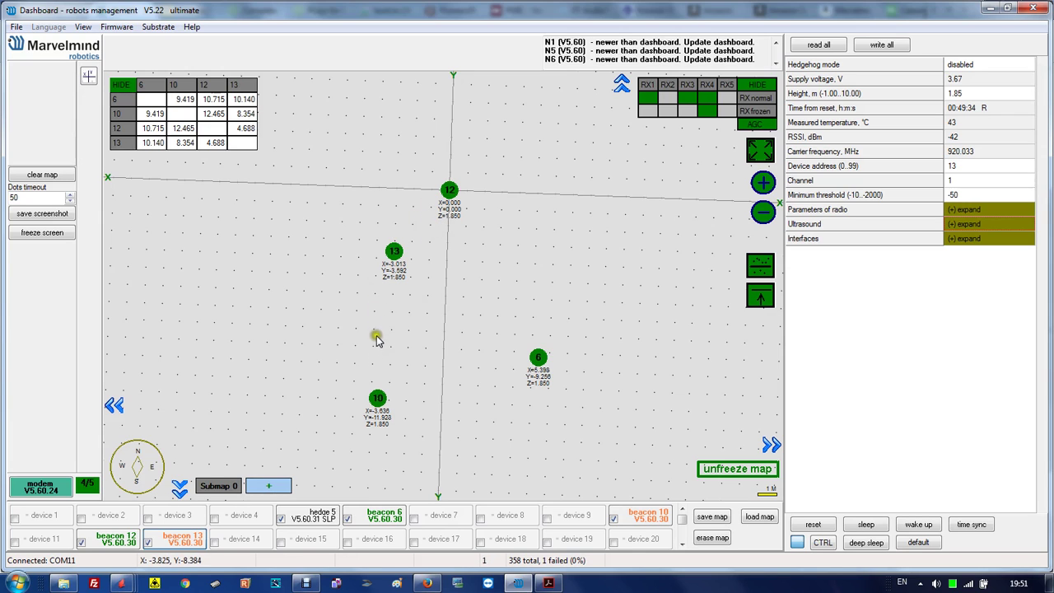
# Re-enable beacon 13's RX1 and RX3 sensors in frozen mode and its RX2 and RX5 sensors in both normal and frozen modes.
pyautogui.click(649, 113)
pyautogui.click(683, 113)
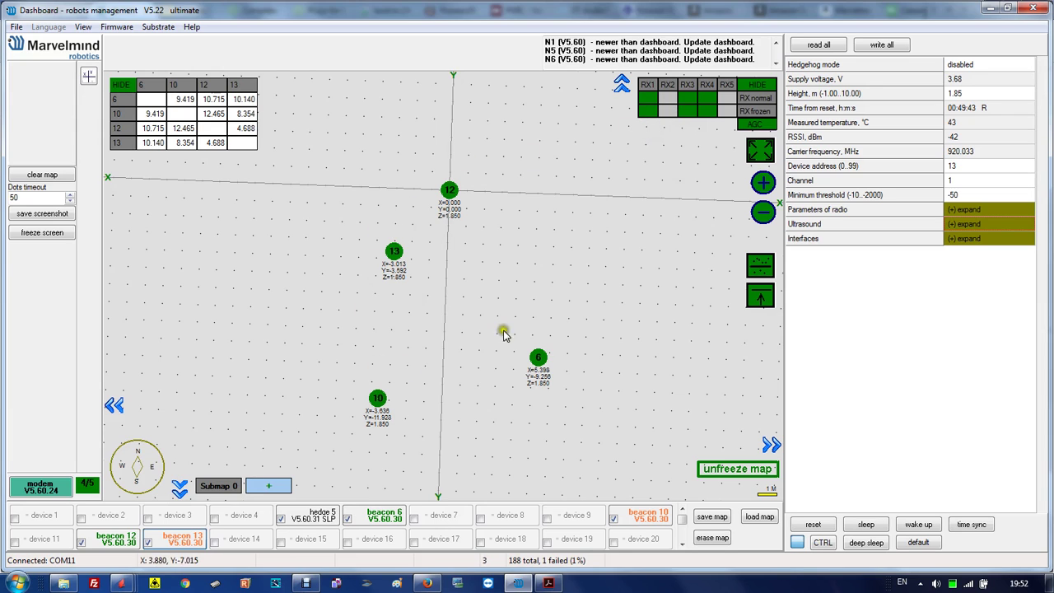
pyautogui.click(666, 98)
pyautogui.click(666, 111)
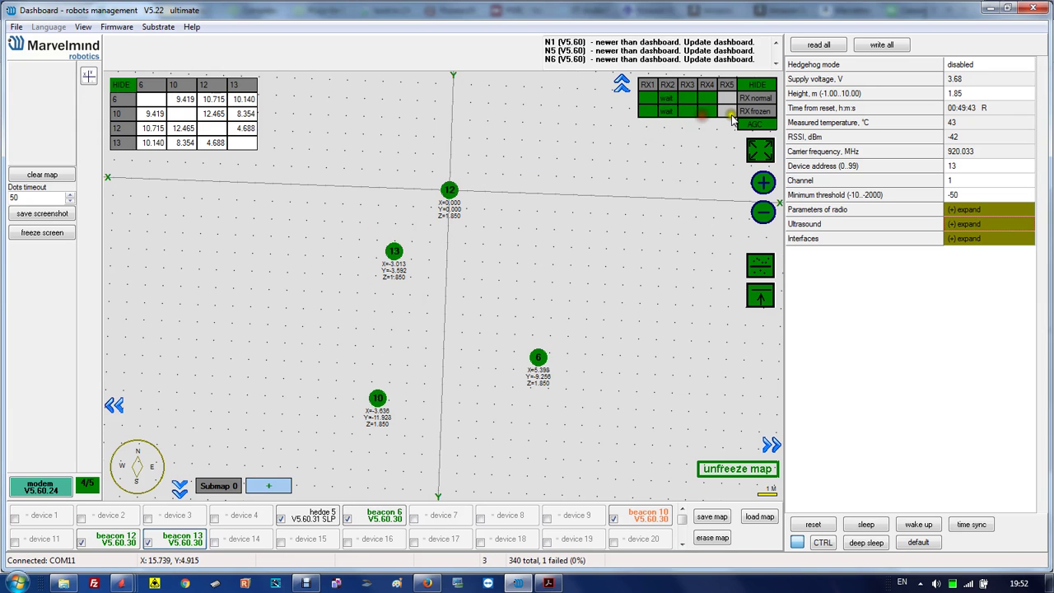
pyautogui.click(726, 98)
pyautogui.click(726, 112)
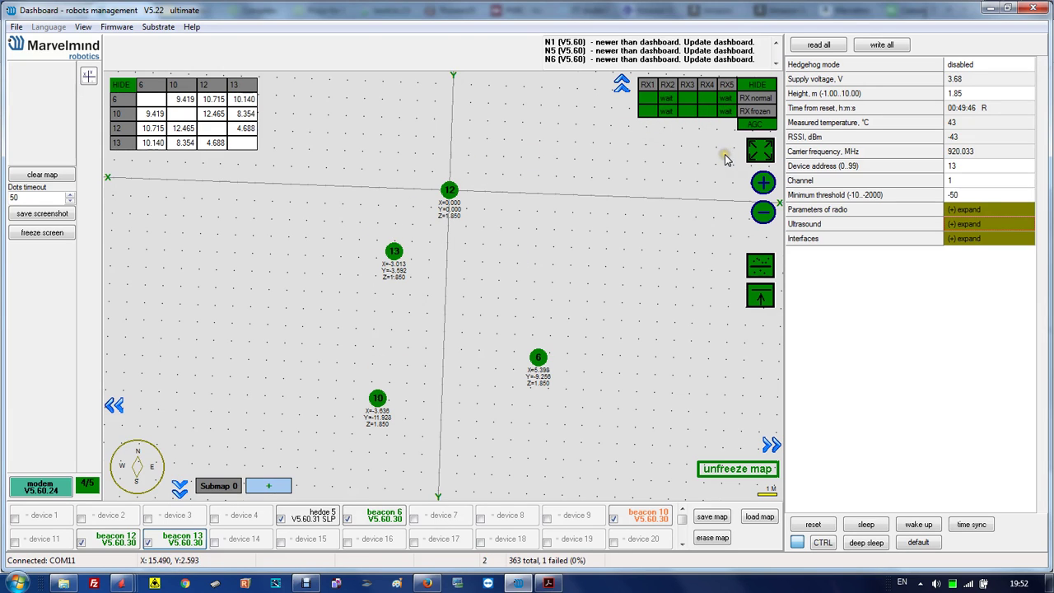
# Select beacon 10 and re-enable its RX1, RX2, RX3 and RX5 sensors in both normal and frozen modes.
pyautogui.click(646, 515)
pyautogui.click(683, 99)
pyautogui.click(687, 111)
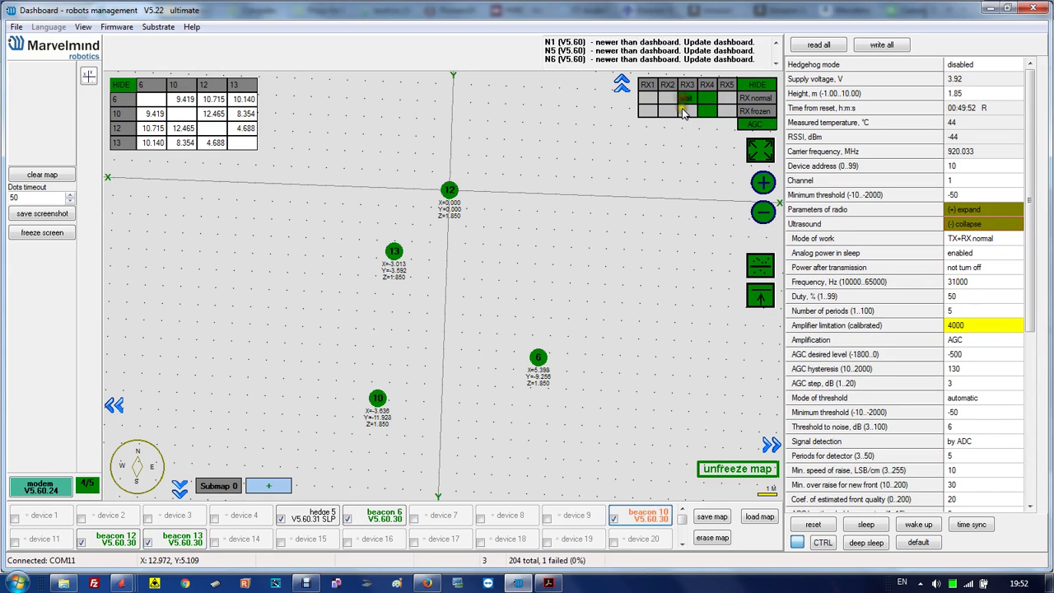
pyautogui.click(667, 111)
pyautogui.click(667, 98)
pyautogui.click(647, 98)
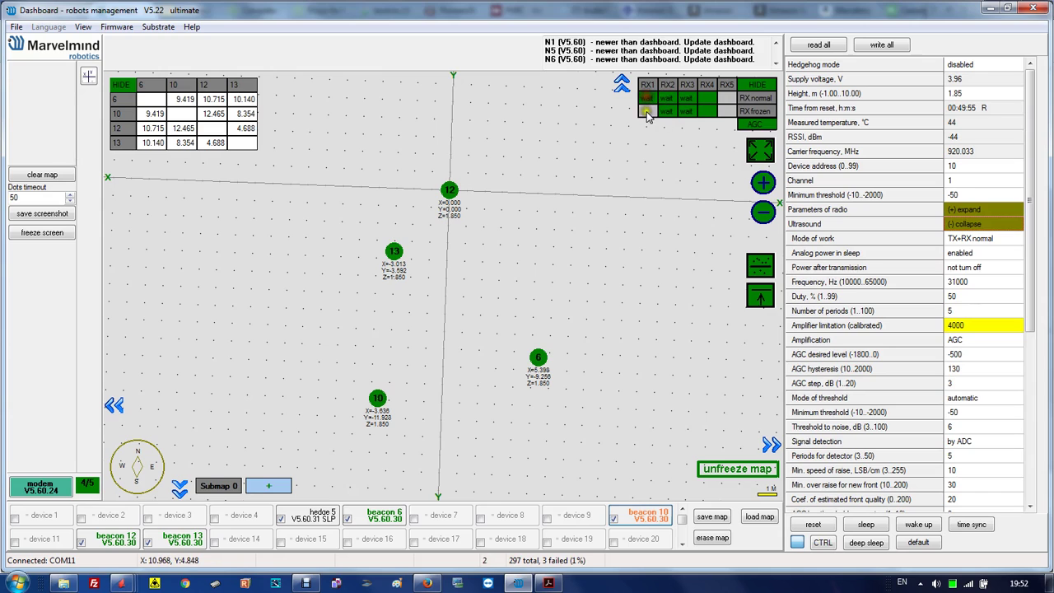
pyautogui.click(647, 112)
pyautogui.click(725, 111)
pyautogui.click(726, 99)
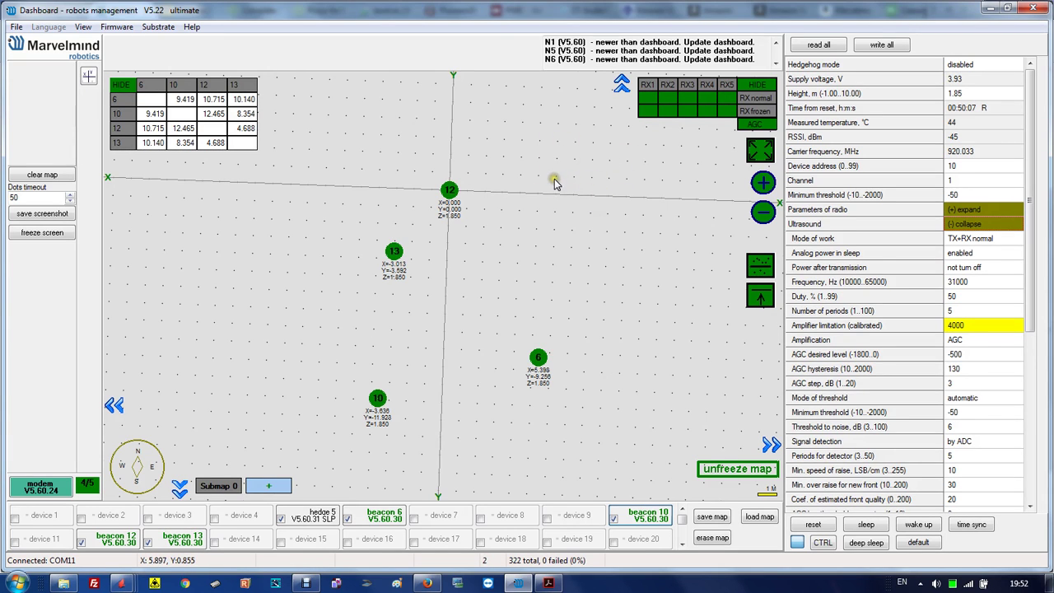
# Review and collapse beacon 10's ultrasound parameters, and examine and collapse its interface settings for UART speed, output protocol, PA15 pin function and raw inertial data.
pyautogui.click(499, 190)
pyautogui.scroll(-3, 956, 313)
pyautogui.scroll(-1, 957, 368)
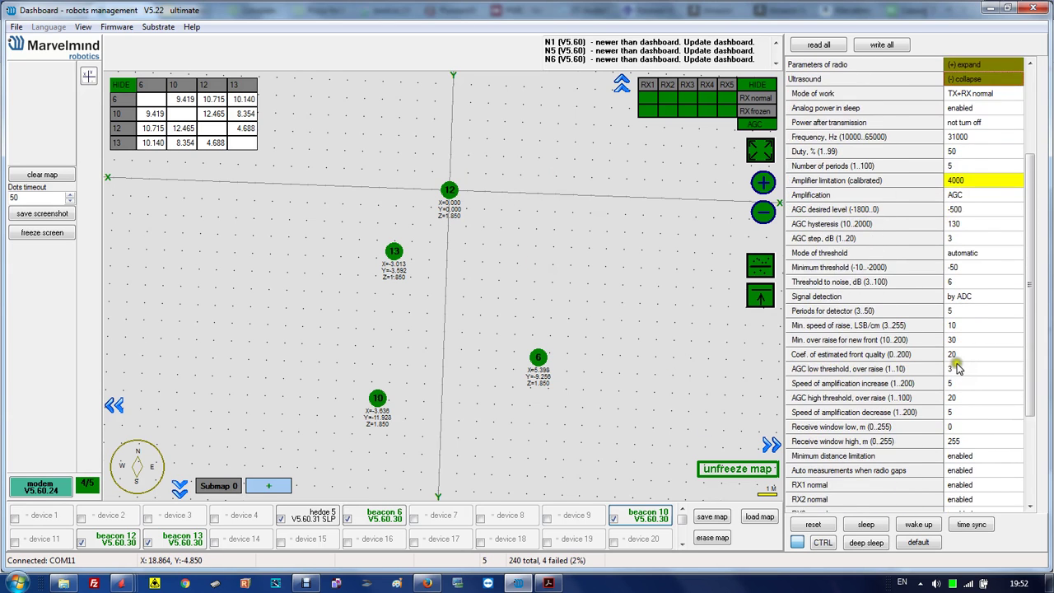
pyautogui.scroll(1, 956, 368)
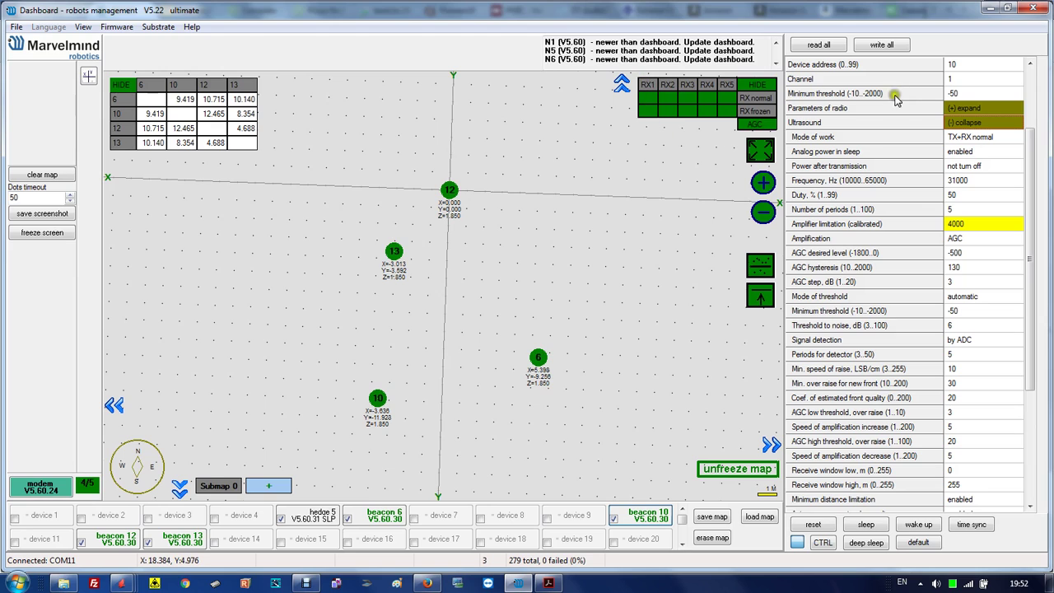
pyautogui.click(954, 123)
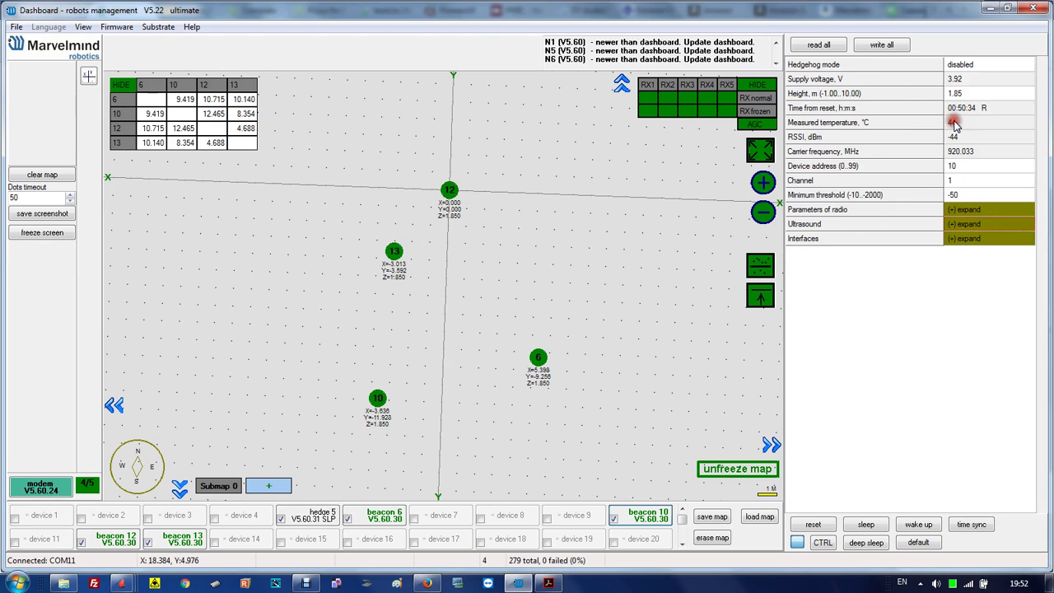
pyautogui.click(956, 239)
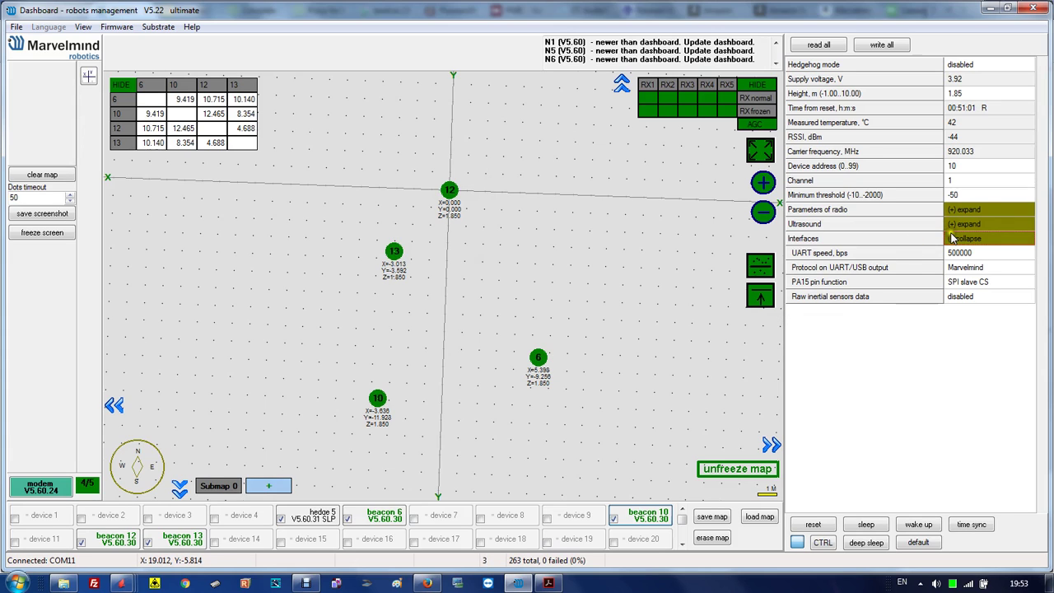
pyautogui.click(954, 239)
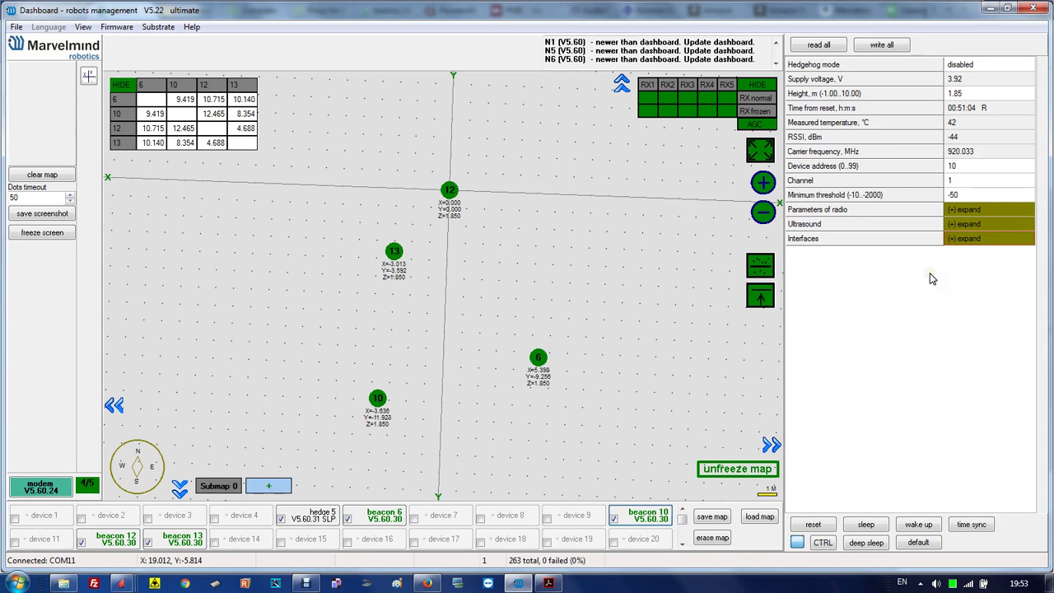